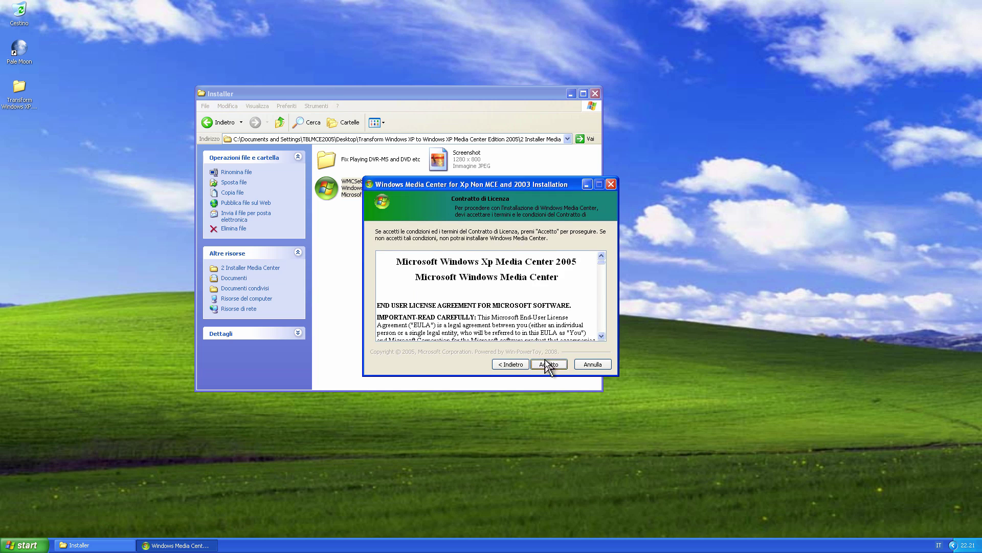
Accept the licence to complete the Windows Media Center installation, and check the Istruzioni text file.
left_click(545, 364)
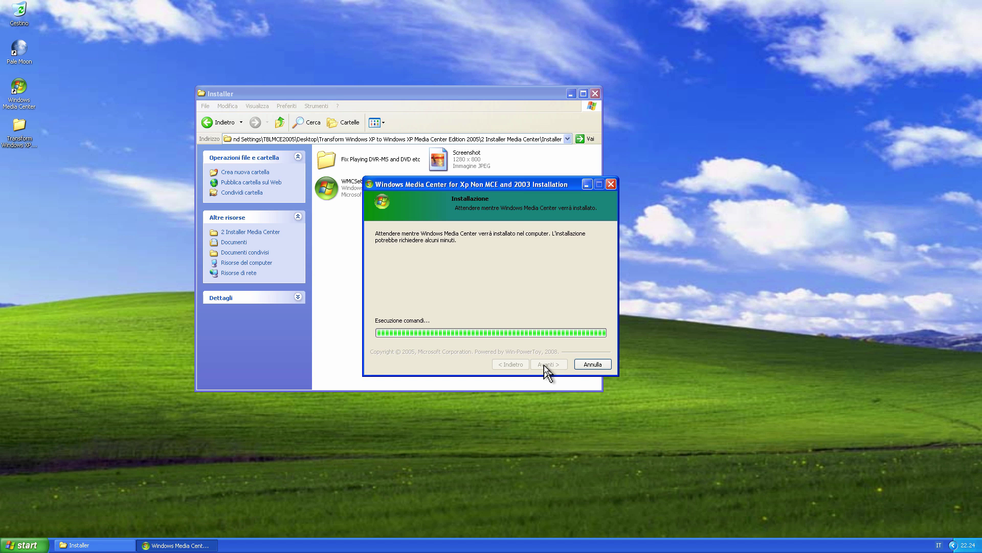
left_click(544, 364)
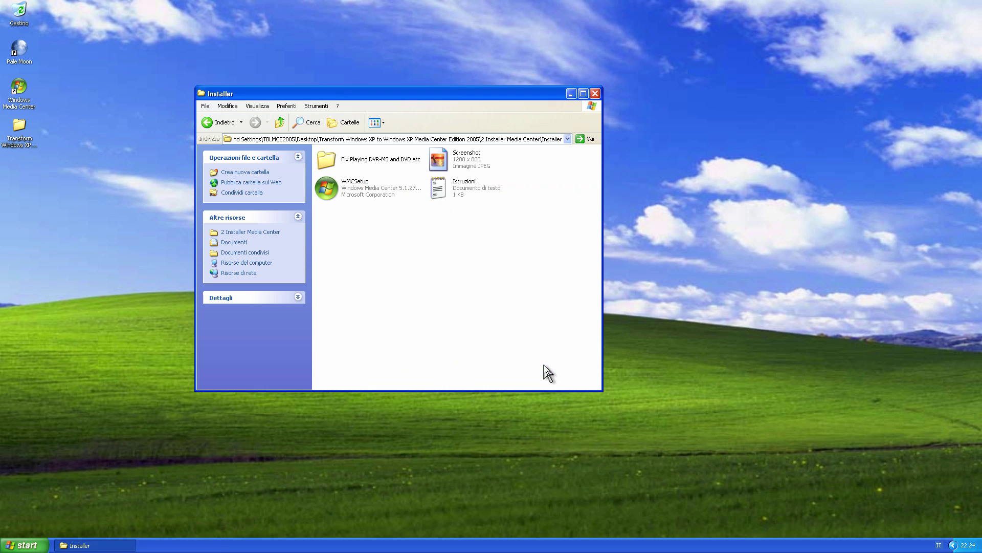
double_click(471, 188)
left_click(872, 86)
Go to the Media Center Addons folder inside "3 Dopo Installare Questo Media Center Addons" and run setupprograms.
left_click(207, 122)
left_click(207, 122)
double_click(353, 197)
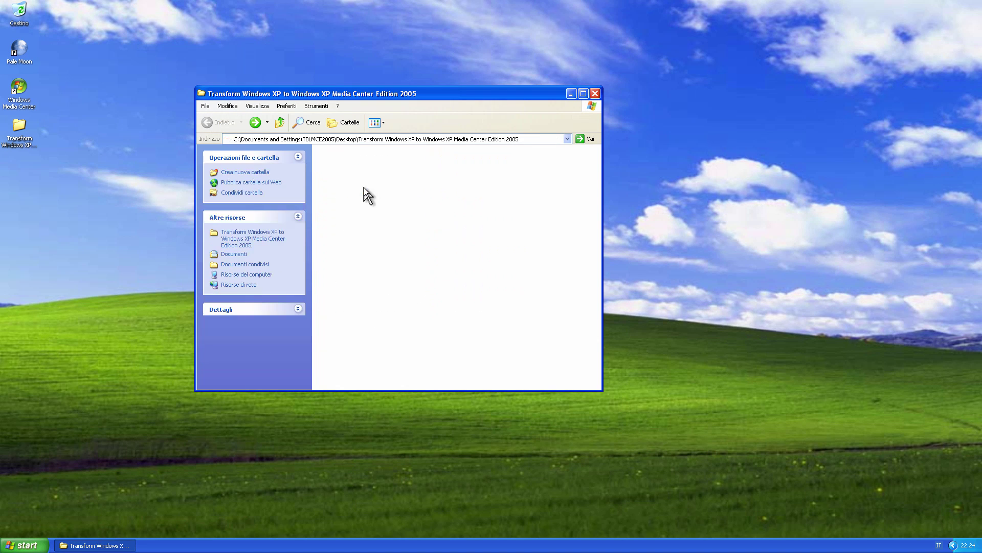
double_click(357, 276)
Register My Menu, My Web News, My Weather and My File Manager in the Start Menu list.
left_click(433, 113)
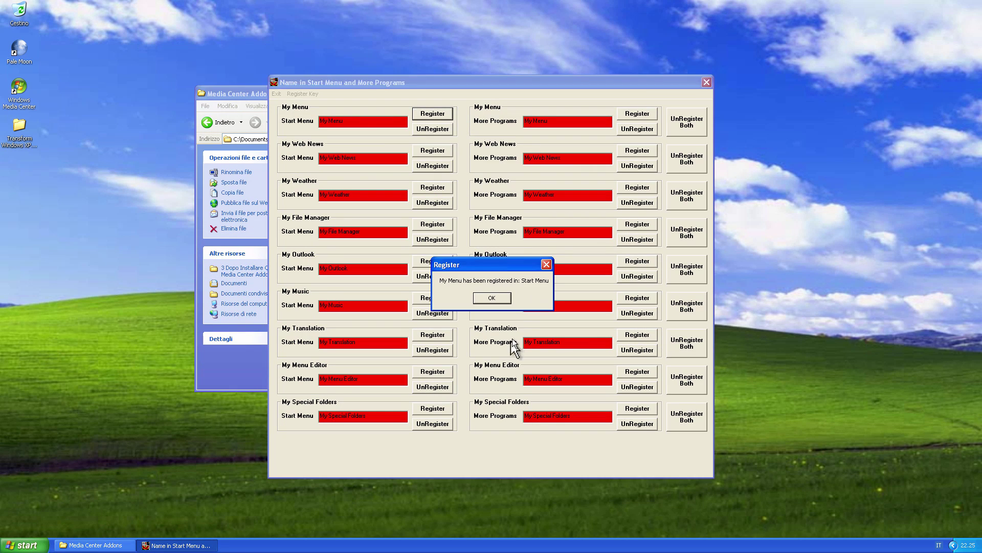
left_click(492, 297)
left_click(432, 150)
left_click(492, 298)
left_click(433, 186)
left_click(492, 297)
left_click(433, 224)
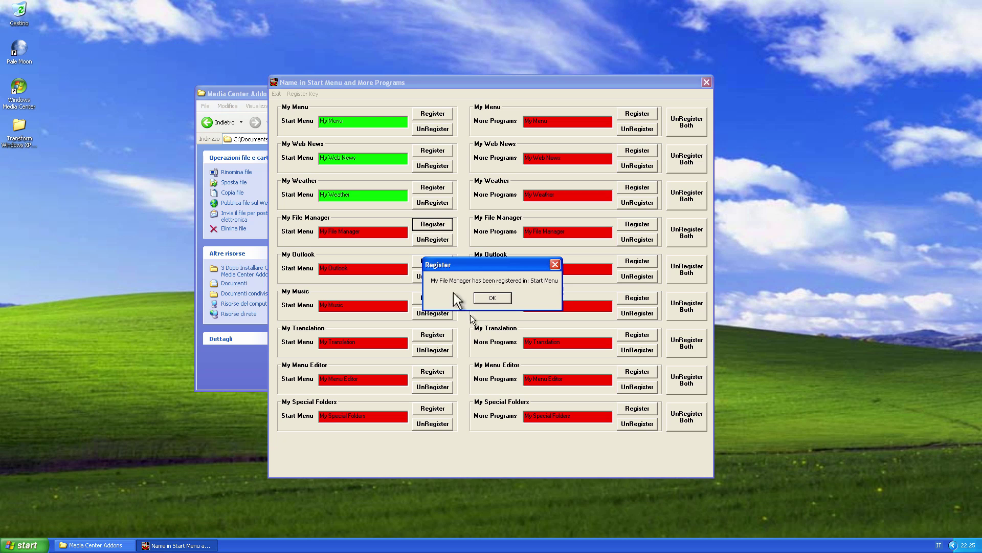
left_click(492, 297)
Register My Outlook, My Music, My Translation, My Menu Editor and My Special Folders in the Start Menu list.
left_click(433, 261)
left_click(493, 297)
left_click(432, 297)
left_click(492, 297)
left_click(432, 334)
left_click(492, 298)
left_click(432, 371)
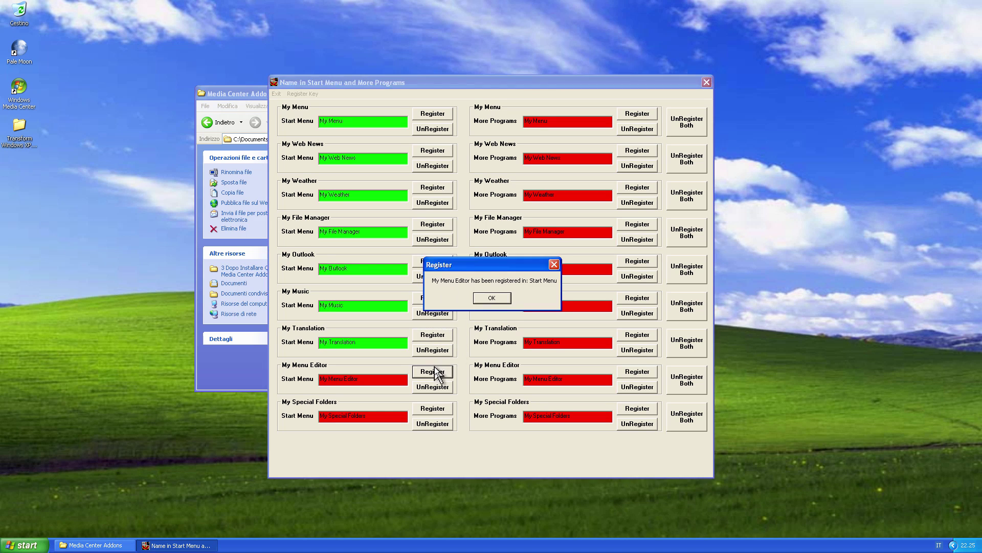
left_click(492, 297)
left_click(433, 408)
left_click(492, 297)
left_click(637, 113)
left_click(493, 298)
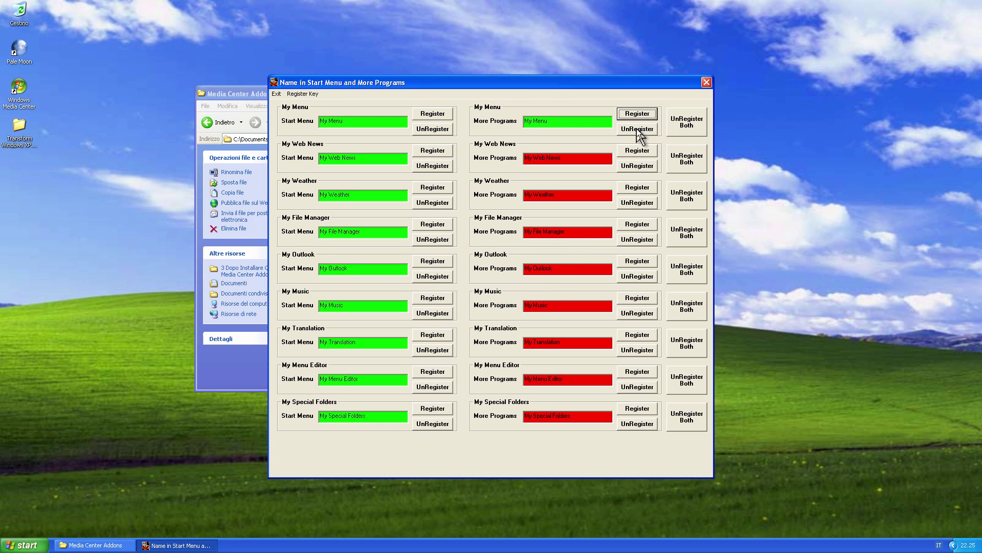
left_click(637, 128)
left_click(507, 296)
Register My Menu, My Web News, My Weather and My File Manager in More Programs.
left_click(636, 114)
left_click(499, 297)
left_click(638, 150)
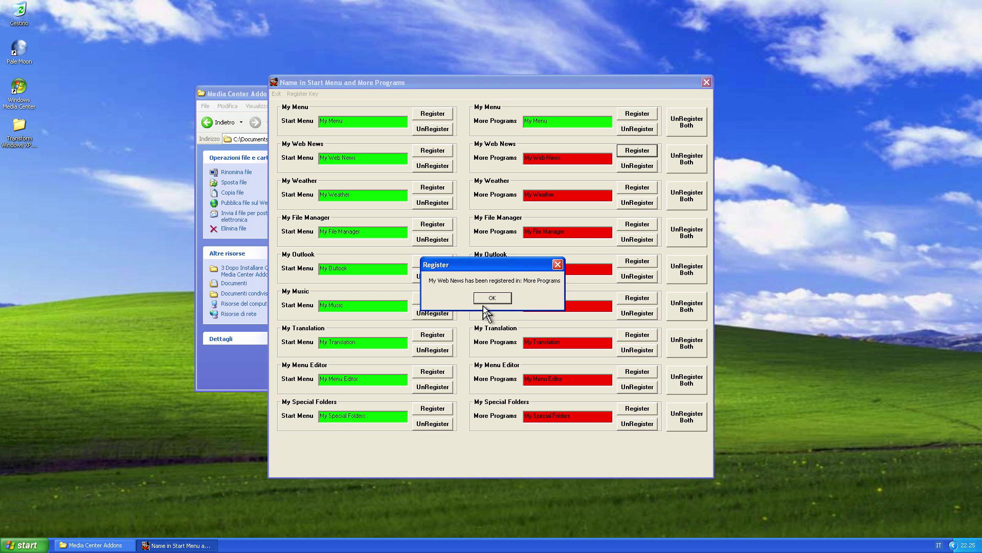
left_click(489, 300)
left_click(637, 188)
left_click(484, 300)
left_click(638, 224)
left_click(492, 297)
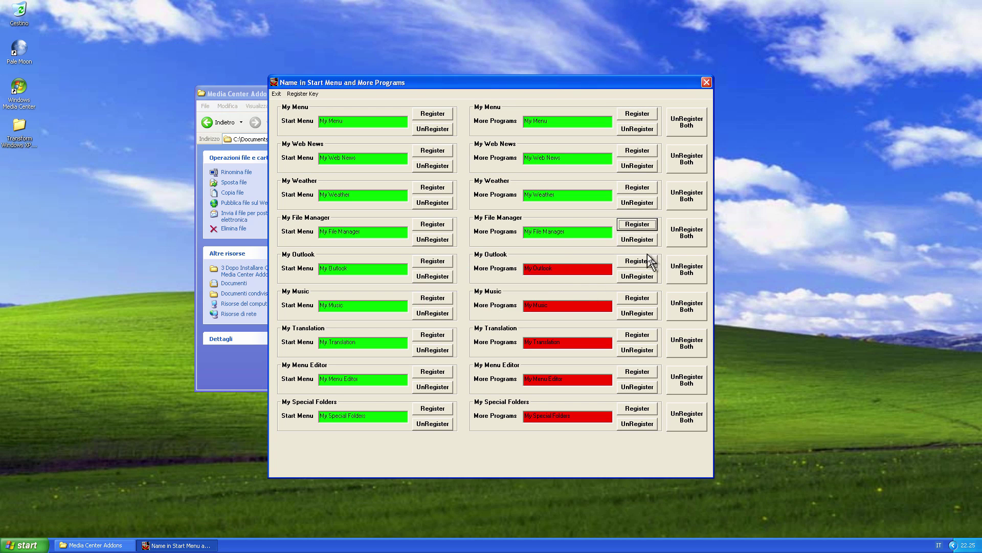
Register My Outlook, My Music, My Translation, My Menu Editor and My Special Folders in More Programs, and close the registration window.
left_click(637, 261)
left_click(493, 298)
left_click(638, 297)
left_click(492, 298)
left_click(630, 335)
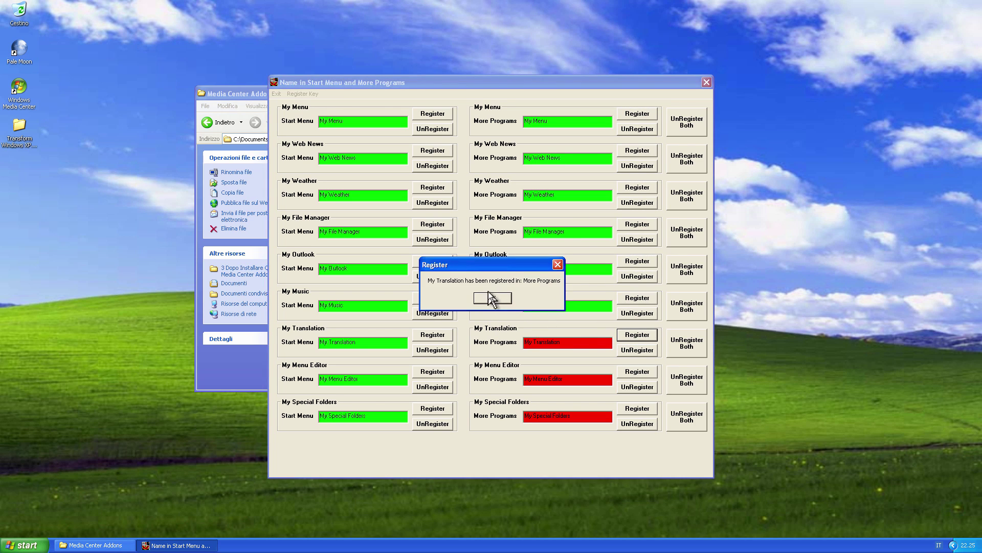
left_click(492, 297)
left_click(637, 371)
left_click(493, 297)
left_click(637, 408)
left_click(492, 297)
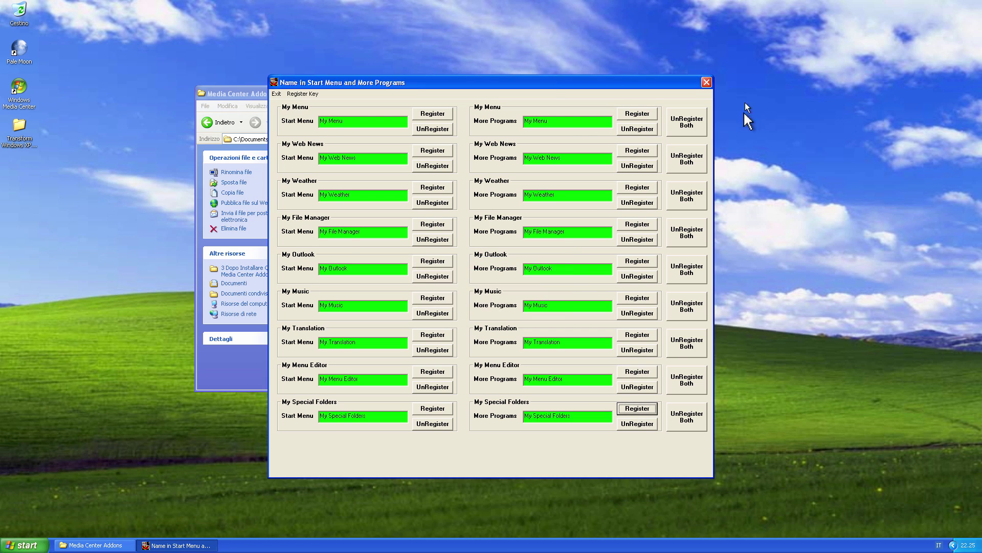
left_click(707, 82)
left_click(23, 544)
left_click(48, 507)
left_click(438, 275)
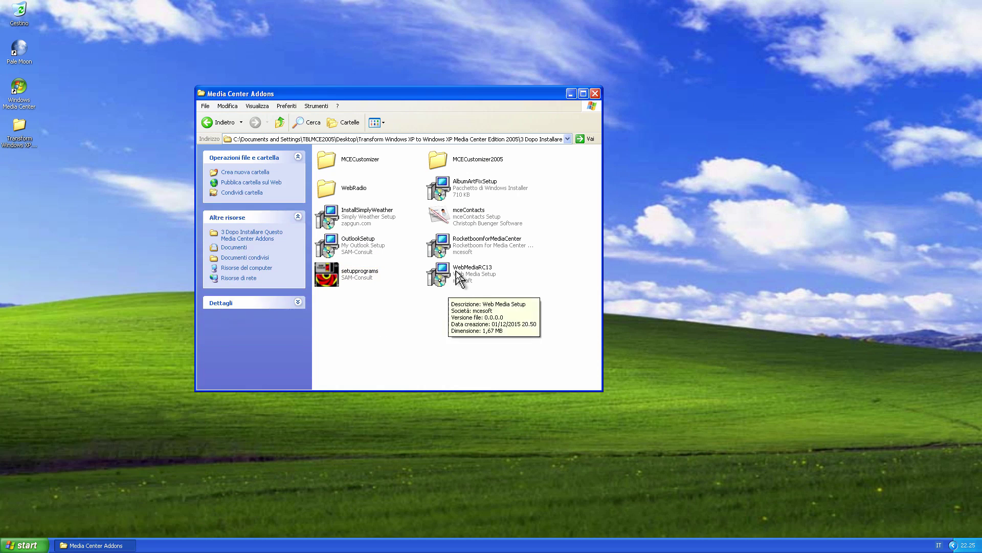
Install Web Media from WebMediaRC13 and finish its setup without viewing Readme.txt.
double_click(438, 275)
left_click(550, 357)
left_click(550, 356)
left_click(555, 357)
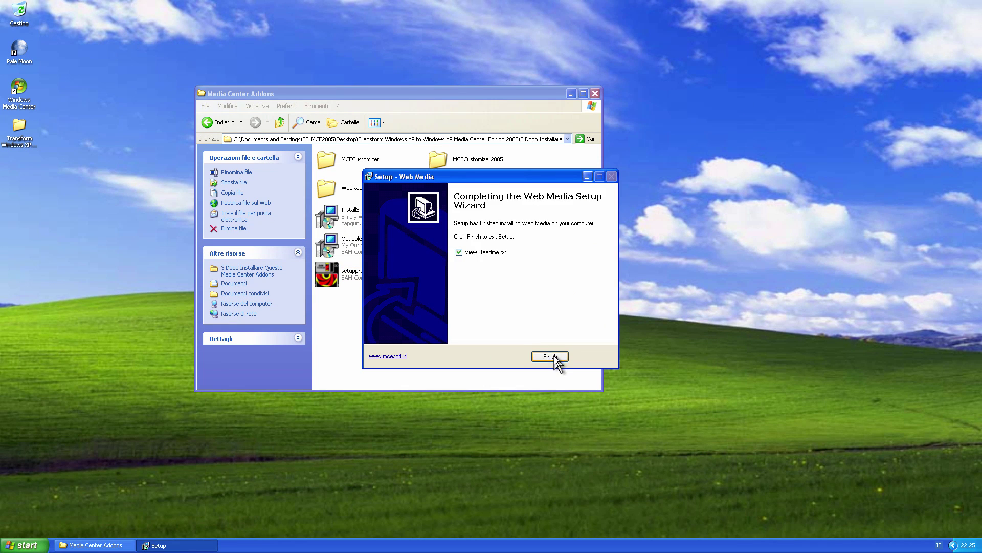
left_click(474, 259)
left_click(551, 357)
Install Rocketboom for Media Center into the existing folder C:\Programmi\mcesoft.
double_click(481, 245)
left_click(547, 354)
left_click(547, 354)
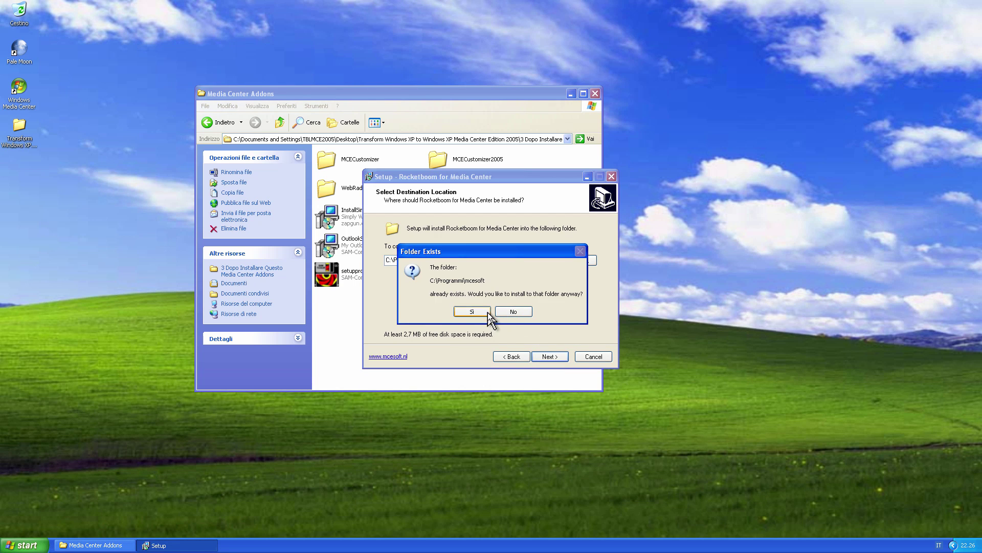
left_click(472, 311)
left_click(542, 353)
left_click(542, 357)
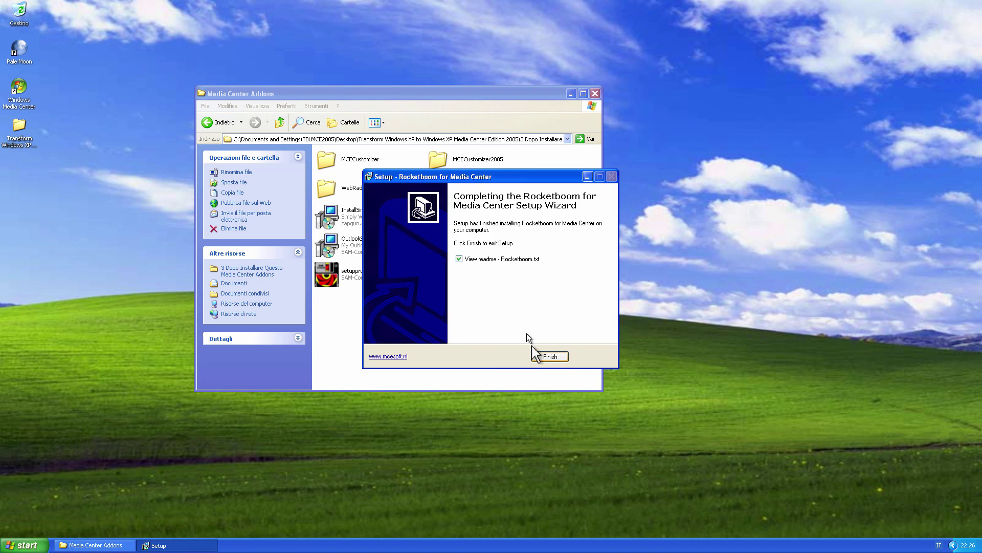
left_click(550, 357)
Install My Outlook from OutlookSetup, closing the registration window it opens and finishing the wizard.
key("Left")
key("Return")
left_click(550, 357)
left_click(550, 357)
left_click(550, 357)
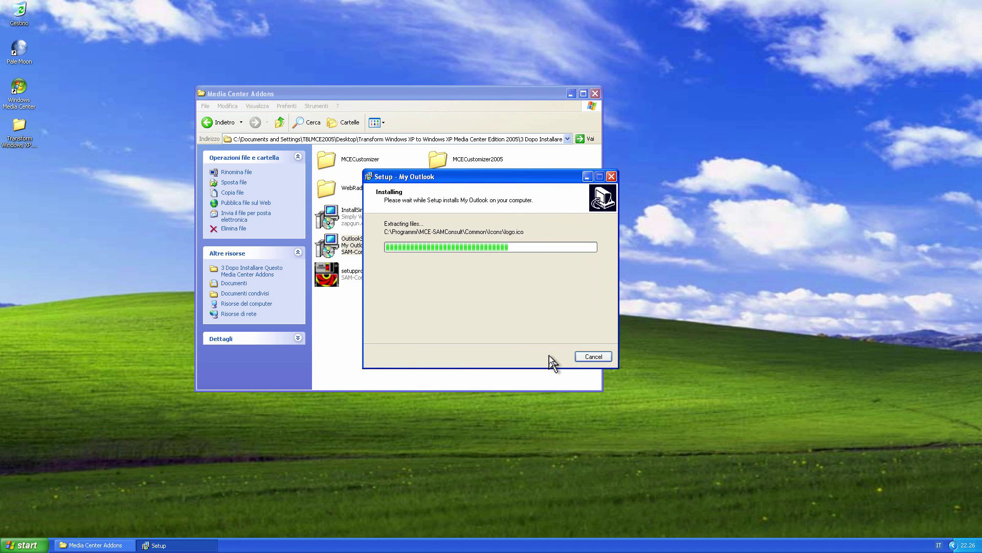
left_click(528, 370)
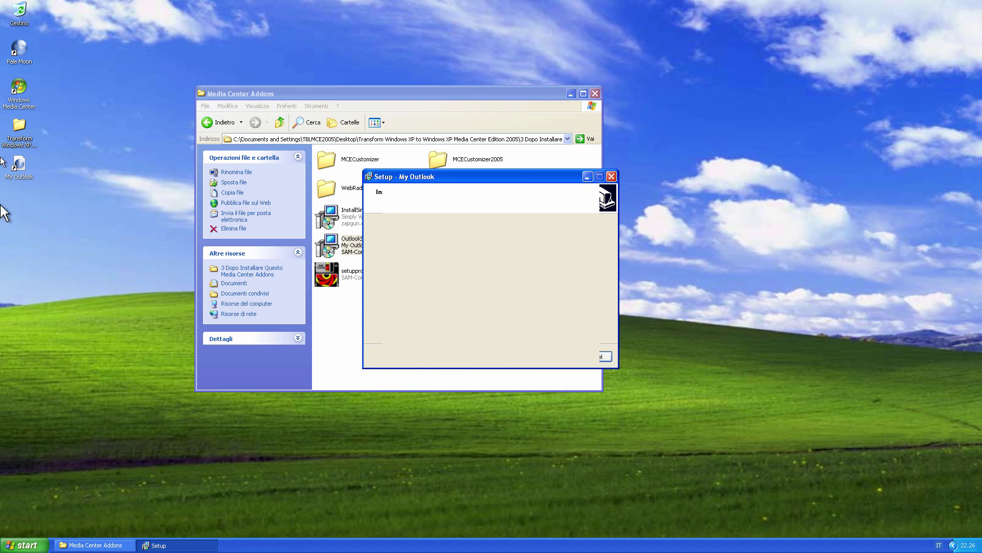
left_click(705, 82)
left_click(460, 259)
left_click(550, 356)
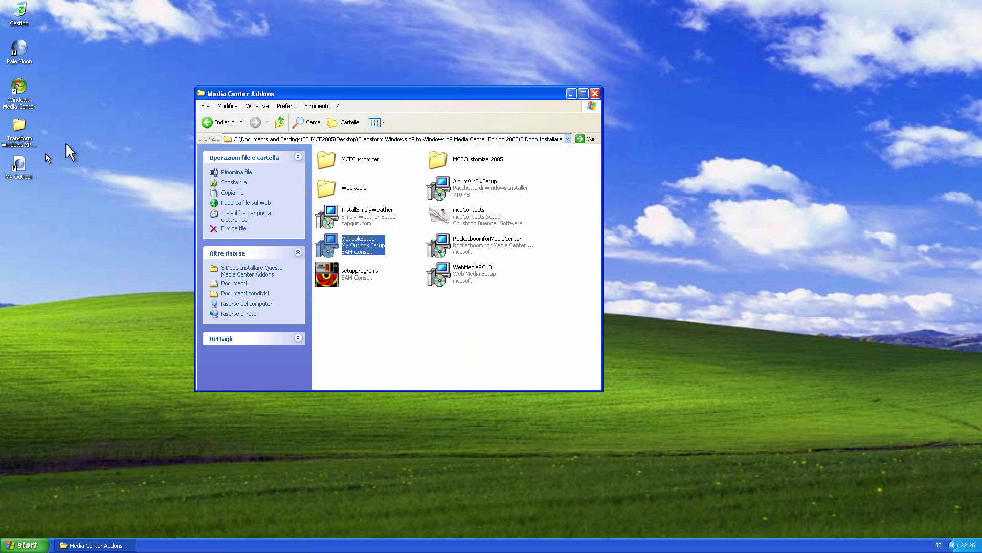
Delete the My Outlook desktop shortcut and empty the recycle bin.
left_click_drag(19, 165, 11, 17)
right_click(10, 17)
left_click(30, 42)
left_click(525, 284)
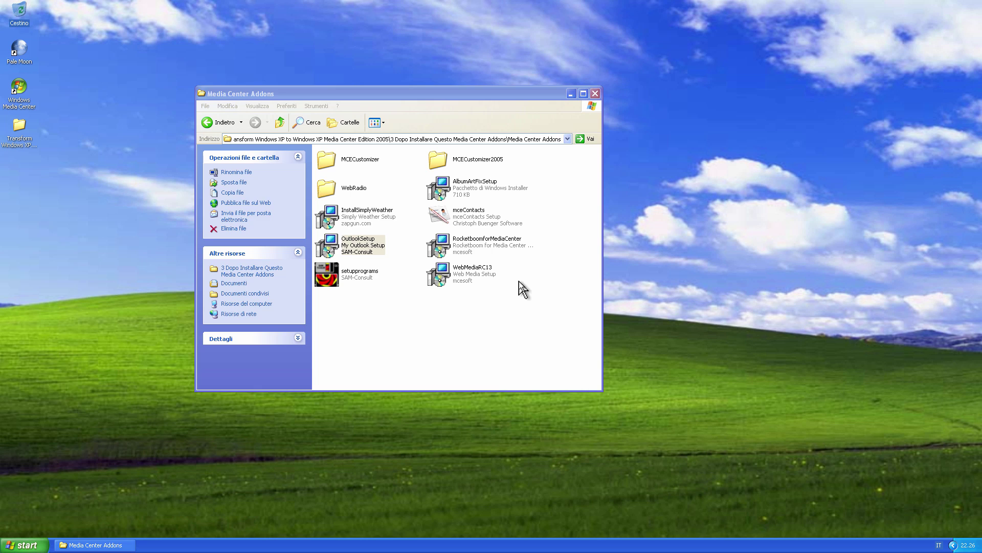
Install Simply Weather from InstallSimplyWeather with the default setup options.
double_click(365, 214)
left_click(547, 356)
left_click(544, 354)
left_click(545, 355)
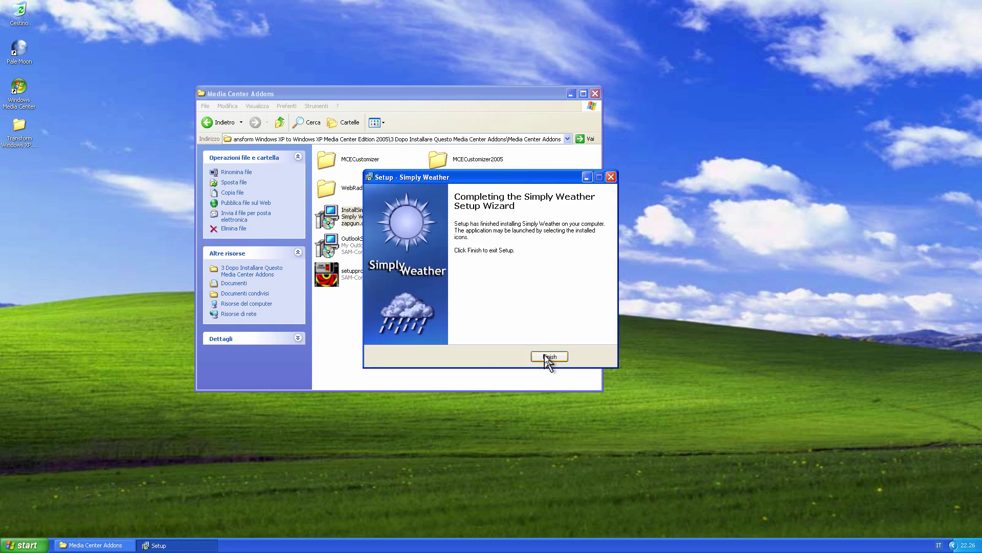
left_click(544, 355)
Run the mceContacts setup through to the installation, leaving the licence key empty.
double_click(486, 221)
left_click(491, 276)
left_click(488, 277)
left_click(485, 277)
left_click(484, 293)
left_click(542, 296)
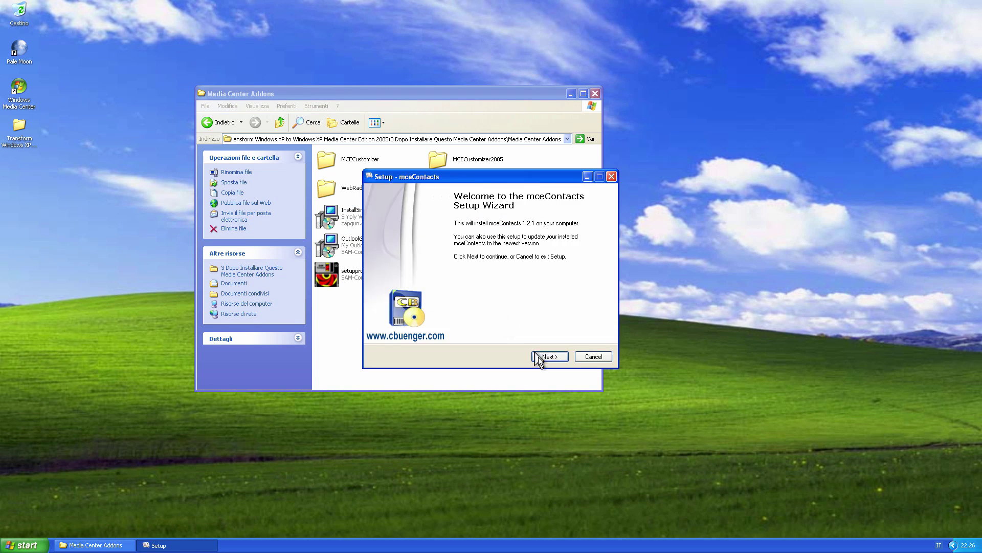
left_click(548, 356)
left_click(444, 322)
left_click(548, 356)
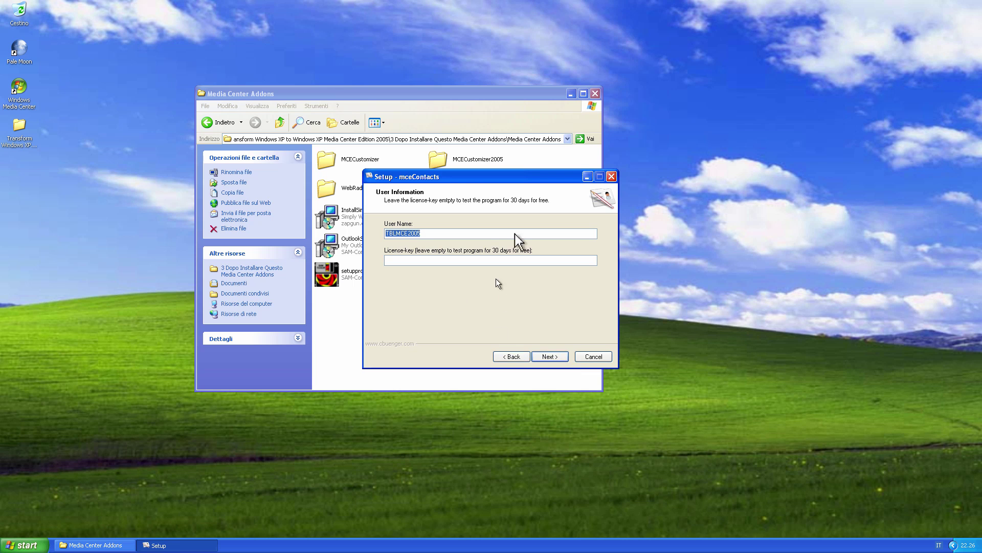
left_click(532, 428)
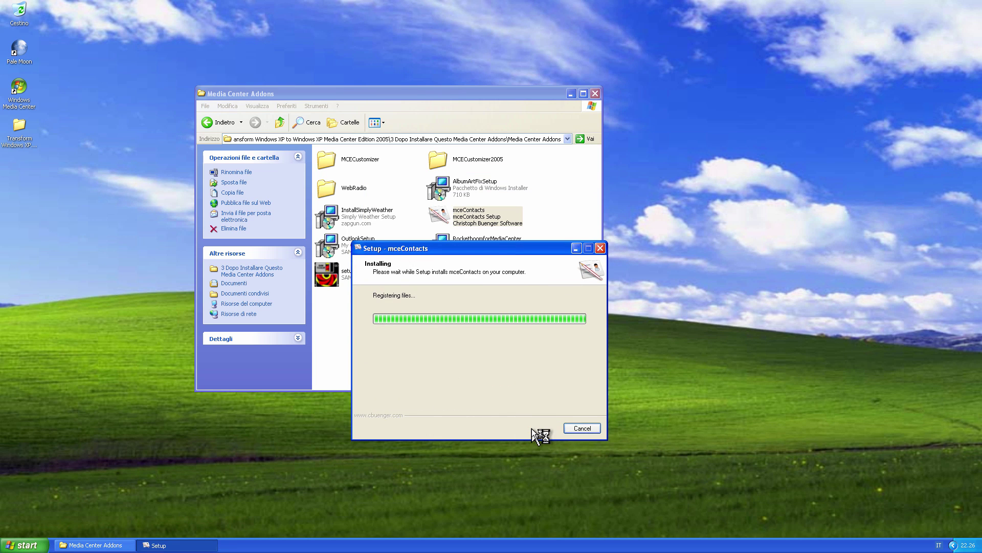
Finish the mceContacts setup without starting ContactManager or opening it in Media Center.
left_click(517, 315)
left_click(479, 364)
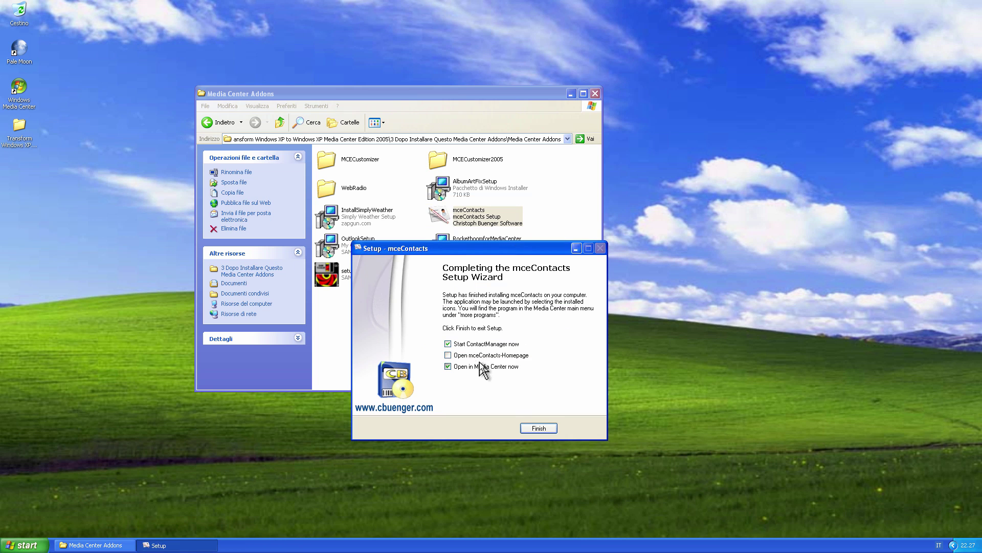
left_click(486, 344)
left_click(533, 428)
Install Album Art Fixer from AlbumArtFixSetup into the default folder for the current user only.
double_click(473, 194)
left_click(573, 362)
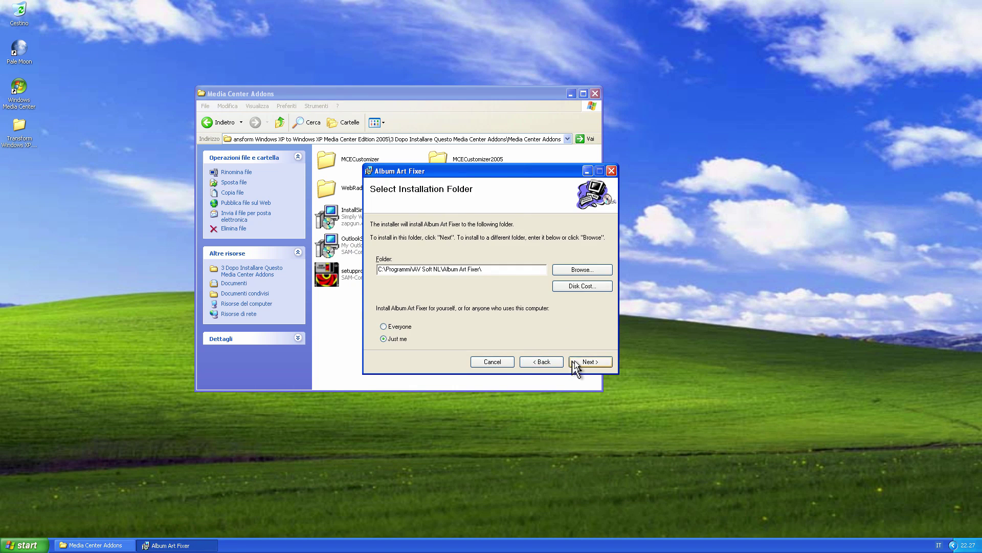
left_click(574, 361)
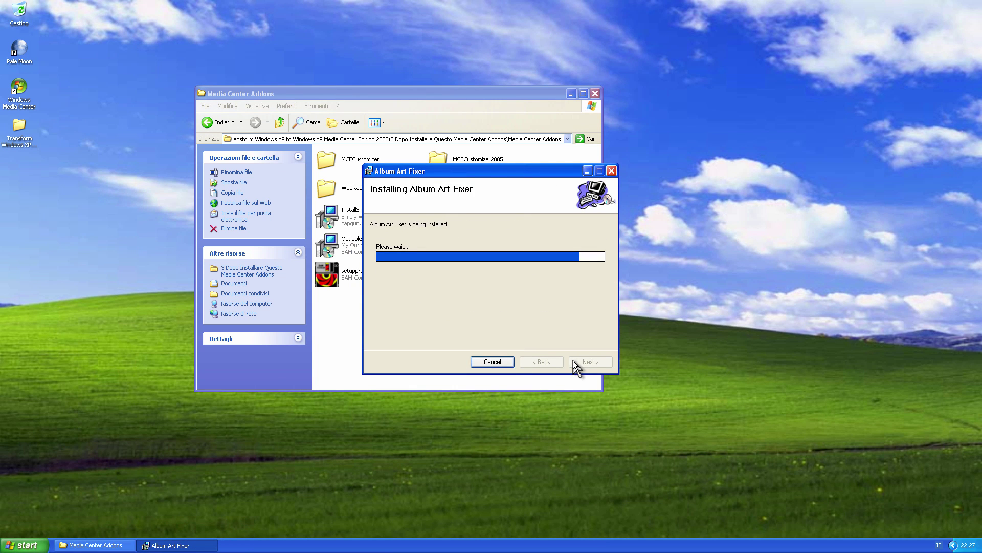
left_click(573, 361)
Look through the dSoft folder inside WebRadio and return to the Media Center Addons folder.
double_click(356, 189)
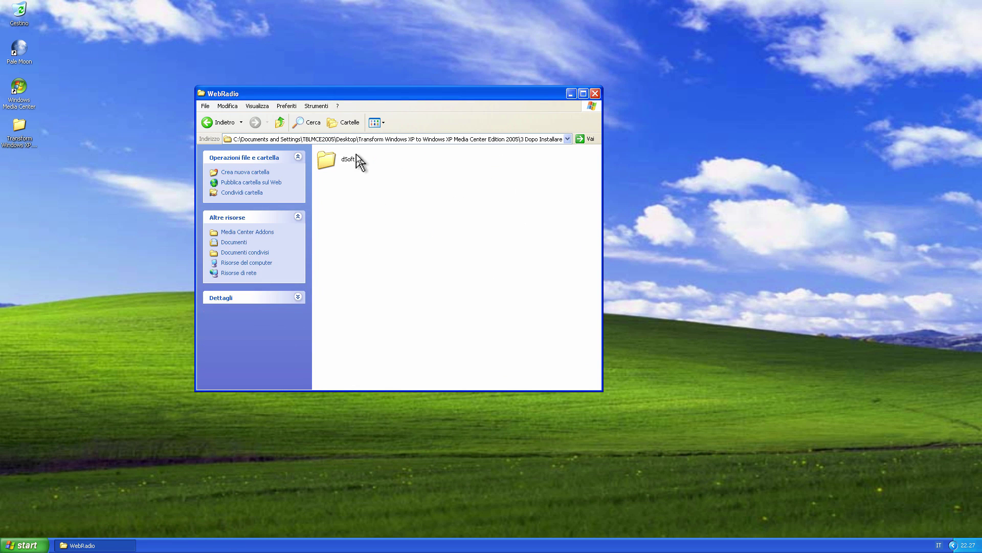
double_click(345, 162)
double_click(465, 162)
left_click(208, 122)
left_click(209, 122)
left_click(209, 122)
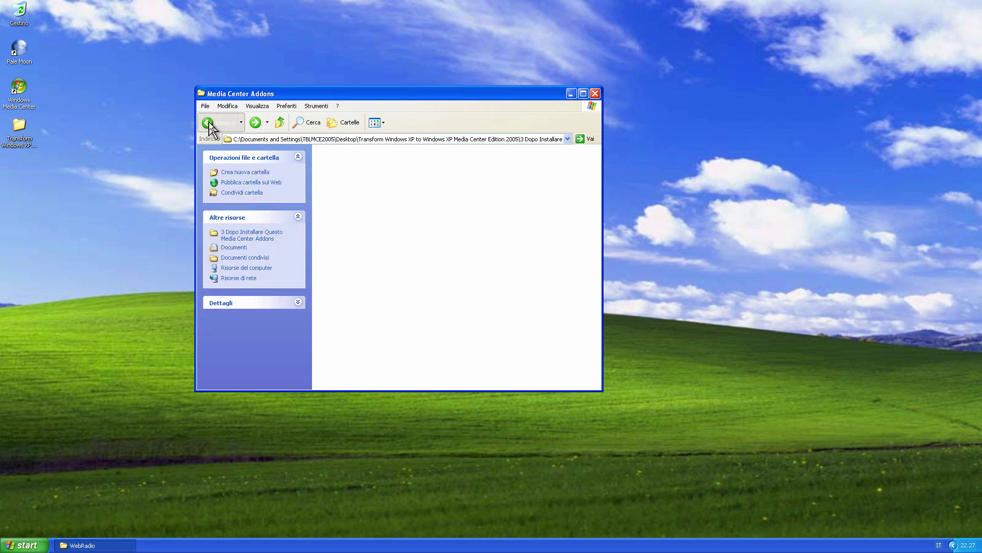
Install MCE Customizer 2005 from mc2005beta2.1_setup as a full installation in C:\Programmi\SwiftBytes.
double_click(463, 161)
double_click(358, 159)
left_click(545, 356)
left_click(544, 356)
left_click(544, 356)
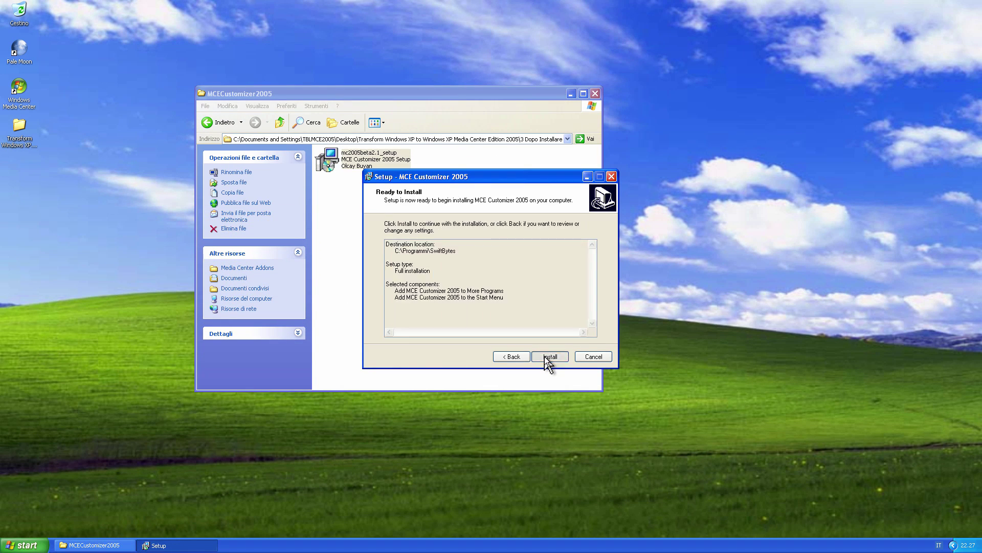
left_click(544, 356)
left_click(544, 356)
Launch MCE Customizer v1.1 BETA1 from the MCECustomizer folder to view it, and close it.
left_click(209, 122)
double_click(357, 190)
double_click(358, 159)
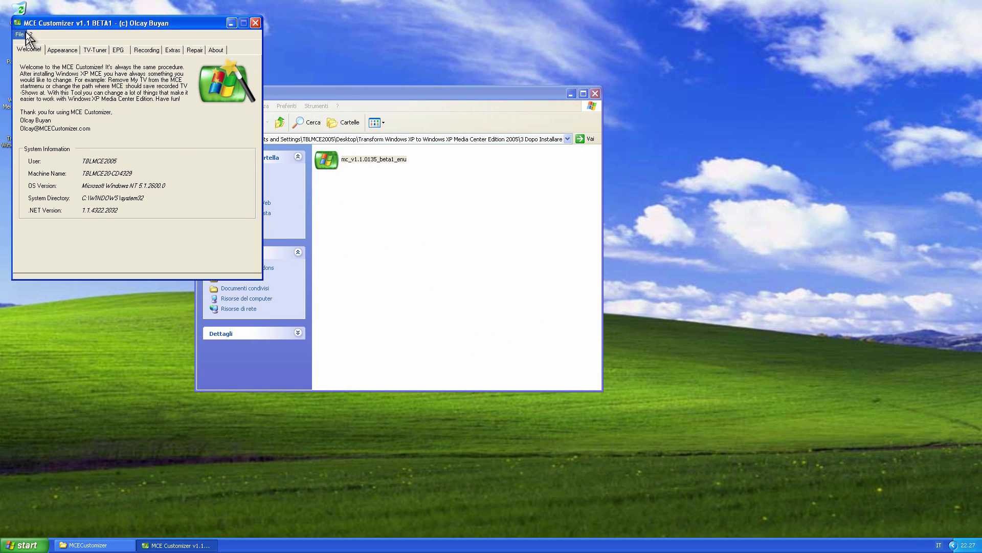
left_click(255, 22)
Return to the main Transform Windows XP folder and install Media Center Solitaire without additional shortcuts.
left_click(220, 122)
left_click(220, 123)
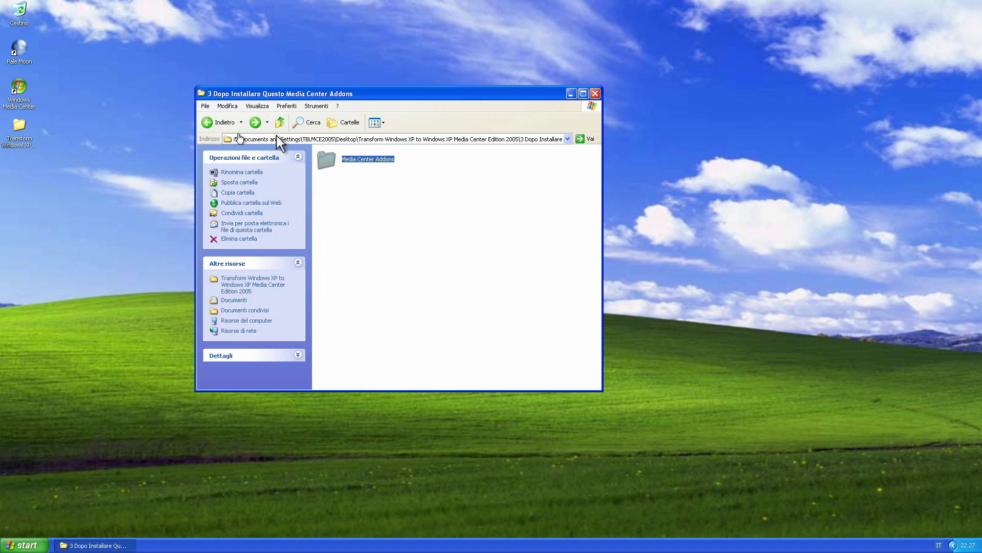
left_click(220, 122)
double_click(382, 303)
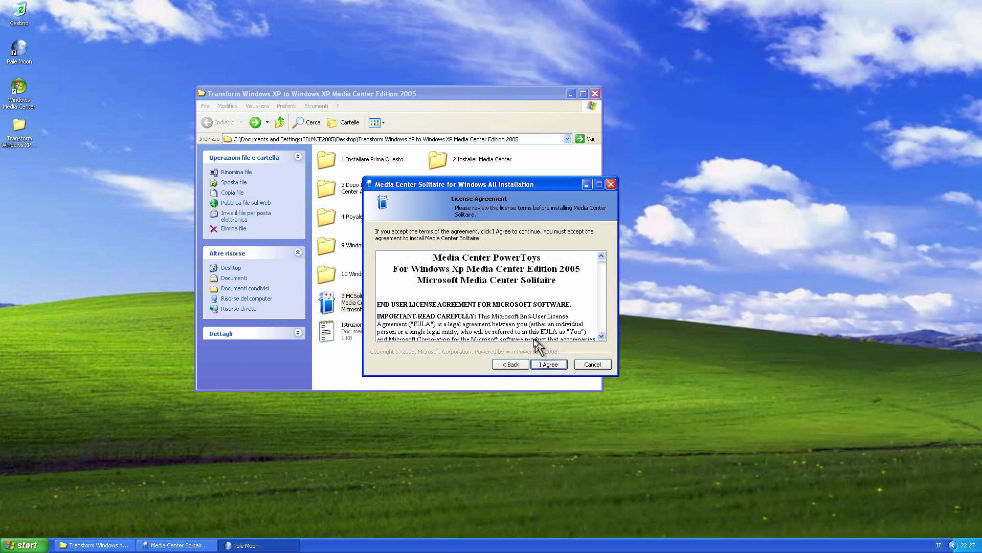
left_click(537, 364)
left_click(536, 363)
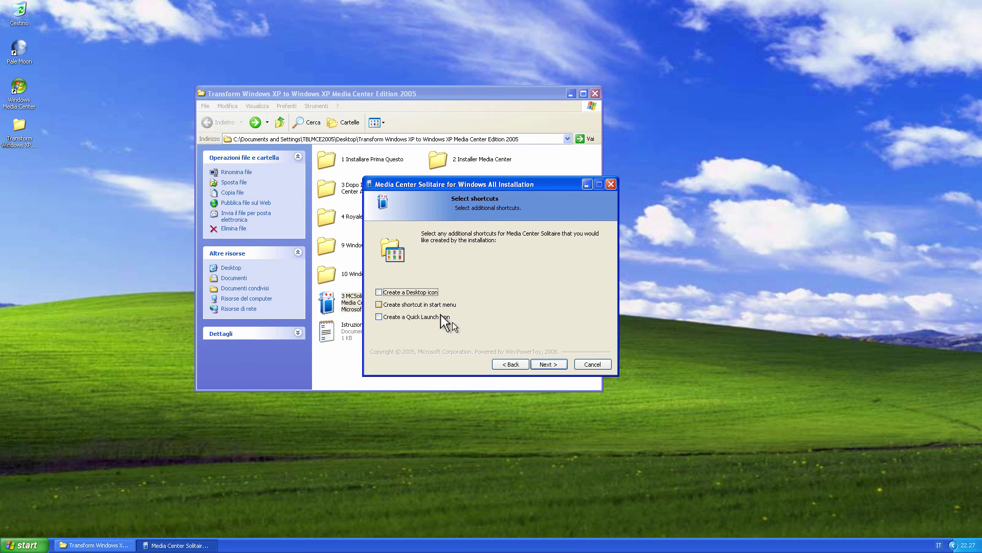
left_click(547, 367)
left_click(547, 367)
Copy the Royale folder and the Royale theme file from the 4 Royale Theme folder.
double_click(361, 217)
left_click_drag(513, 182, 342, 159)
right_click(340, 163)
left_click(360, 257)
left_click(21, 544)
left_click(122, 408)
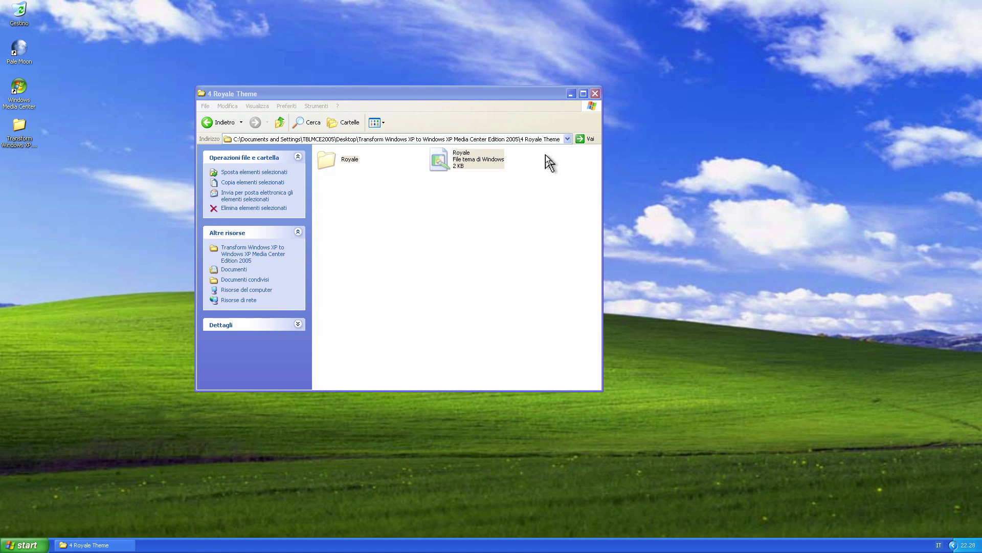
left_click(446, 68)
Paste the copied Royale folder and theme file into C:\WINDOWS\Resources\Themes and close that folder window.
left_click(23, 545)
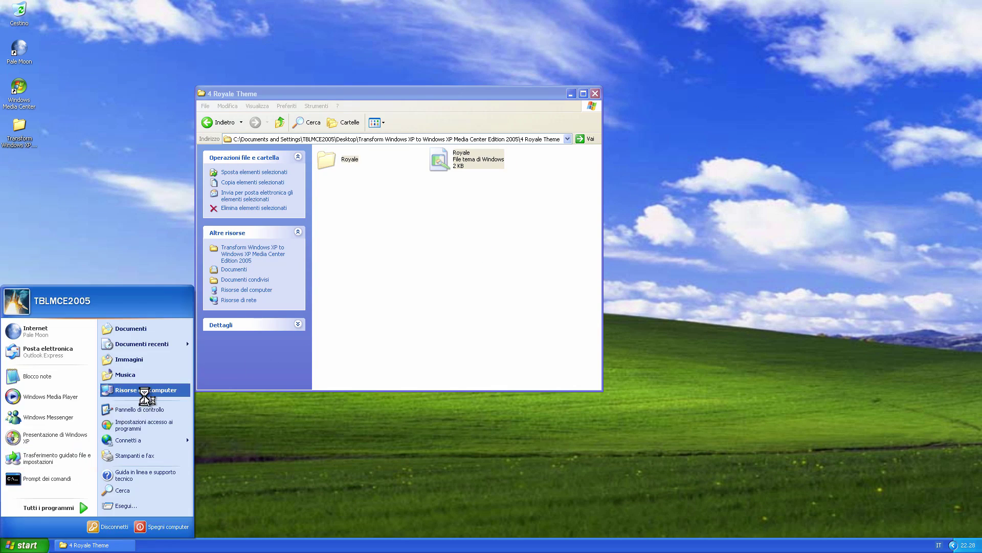
left_click(141, 391)
double_click(174, 156)
left_click(174, 160)
double_click(169, 121)
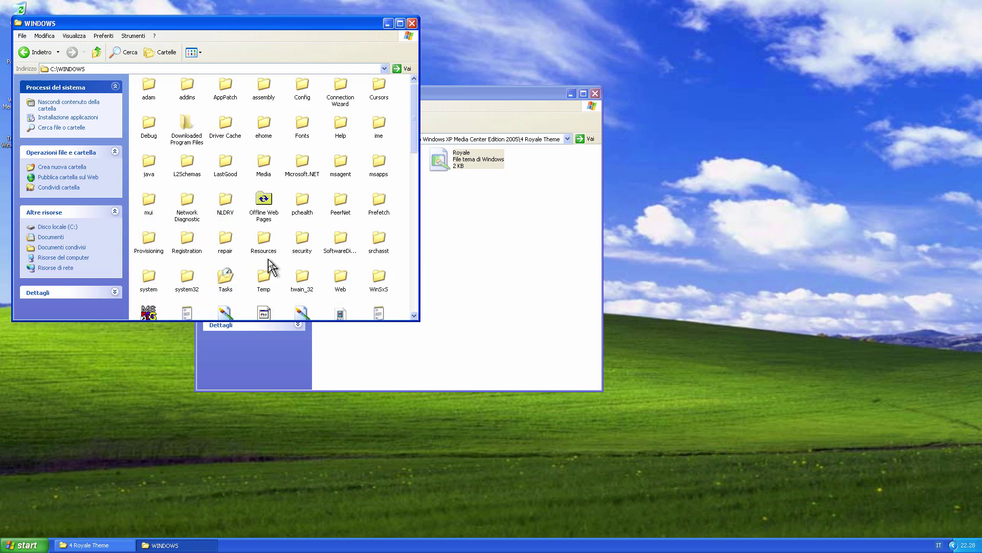
double_click(263, 241)
double_click(164, 92)
right_click(307, 171)
left_click(323, 226)
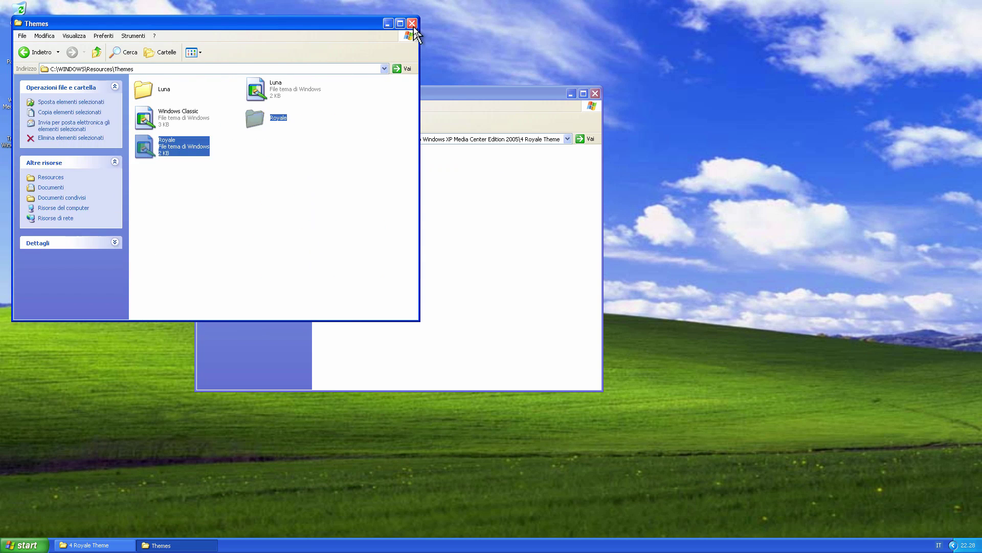
left_click(412, 23)
Return to the main Transform Windows XP folder and apply the Energy Blue theme in the display properties.
left_click(220, 122)
right_click(411, 1)
left_click(430, 72)
left_click(128, 174)
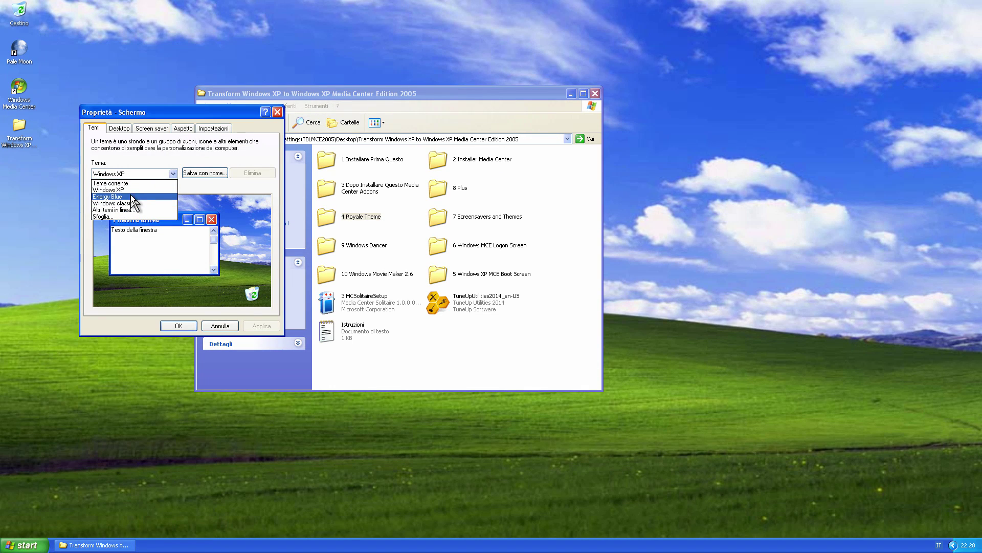
key("Return")
left_click(261, 326)
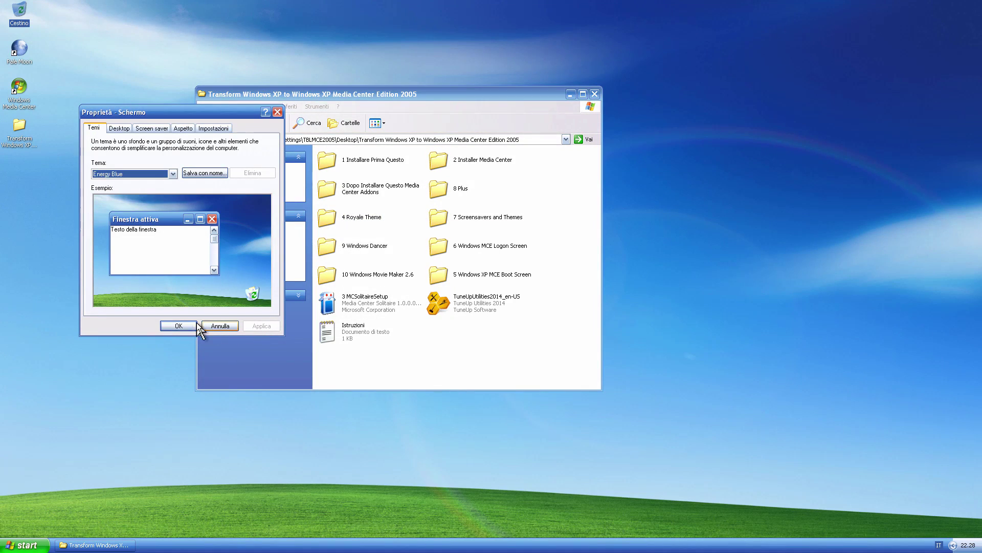
left_click(179, 326)
Install TuneUp Utilities 2014 from TuneUpUtilities2014_en-US in English, accepting the license conditions.
double_click(492, 274)
left_click(218, 123)
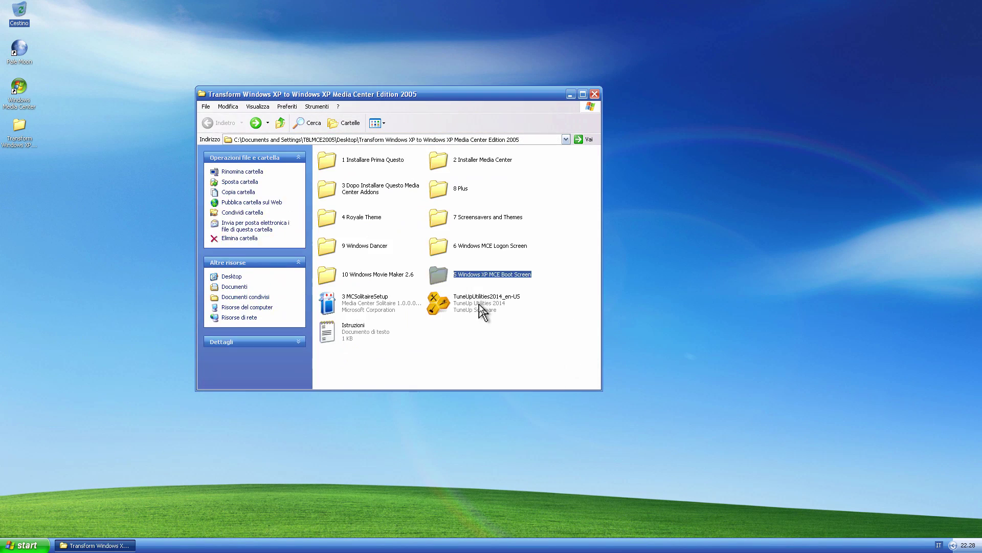
double_click(475, 305)
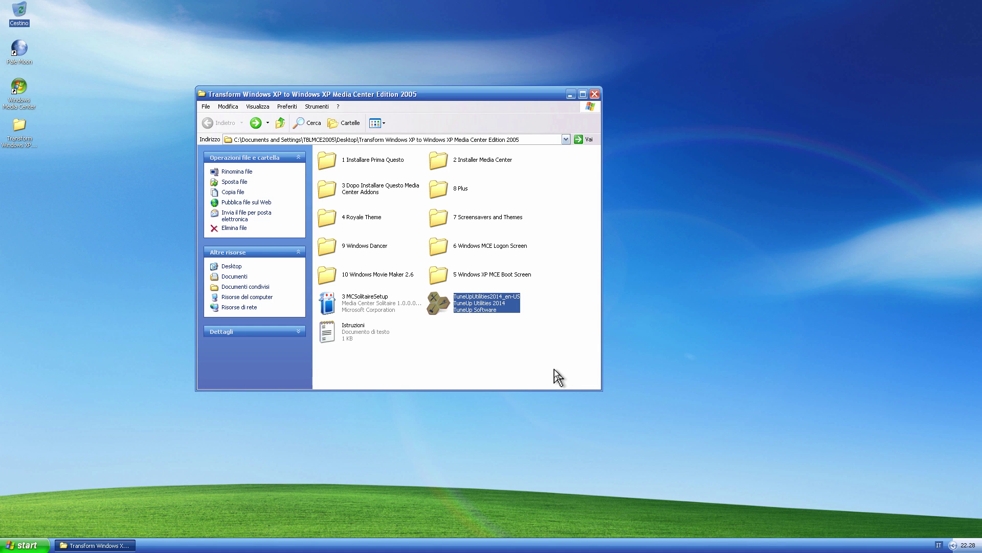
left_click(509, 267)
left_click(617, 174)
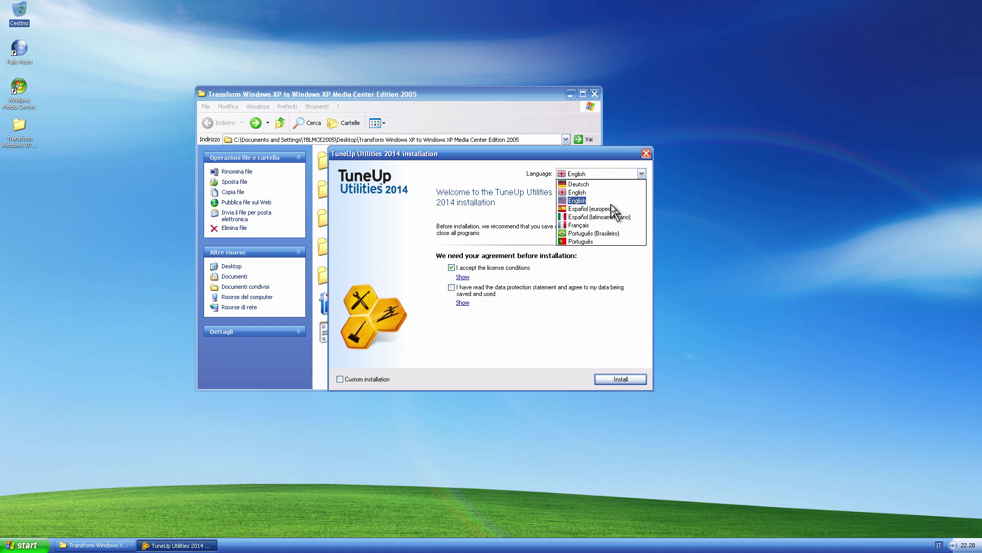
left_click(583, 193)
left_click(621, 379)
left_click(548, 292)
left_click(600, 379)
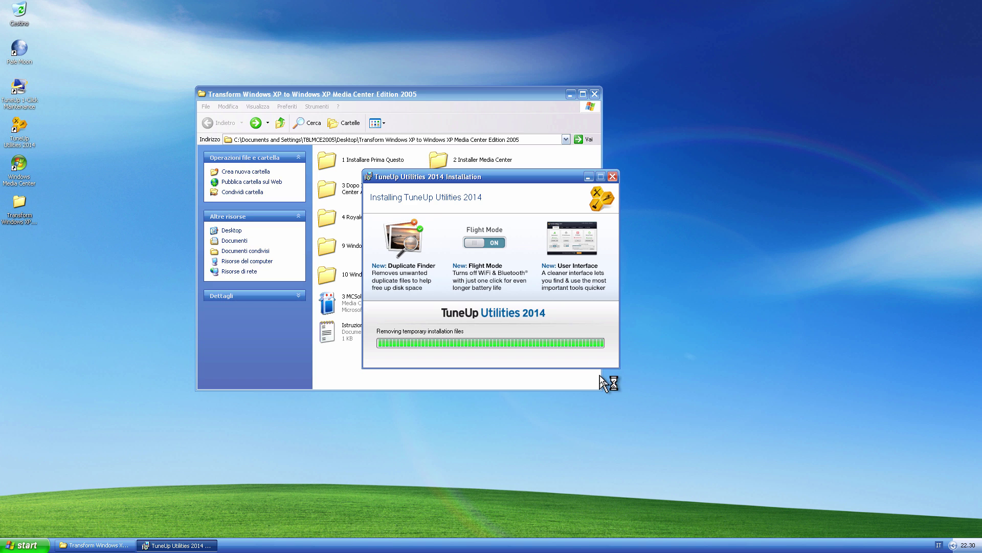
left_click(590, 355)
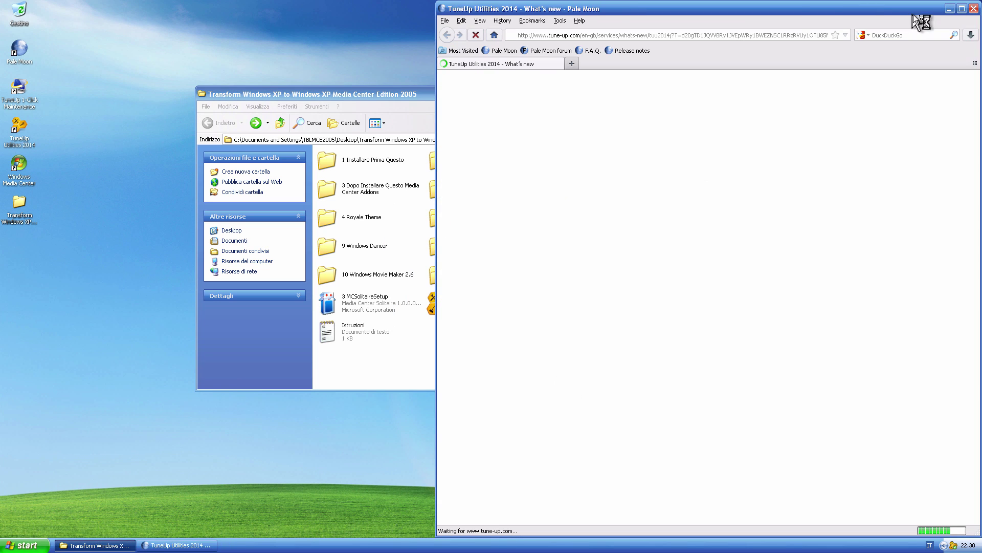
Open the 5 Windows XP MCE Boot Screen folder and dismiss TuneUp's web page, update wizard, newsletter subscription and 1-Click Maintenance.
left_click(974, 9)
double_click(450, 281)
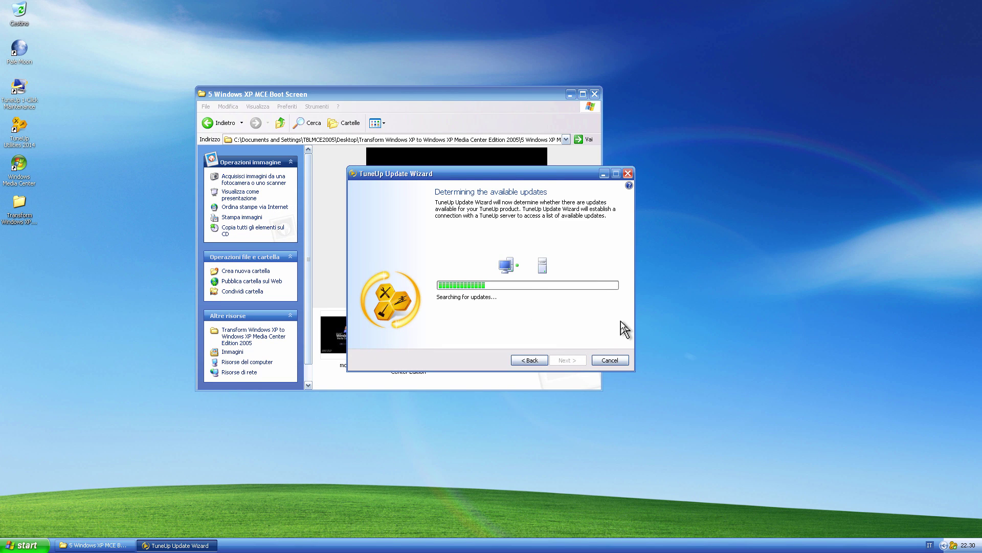
left_click(610, 360)
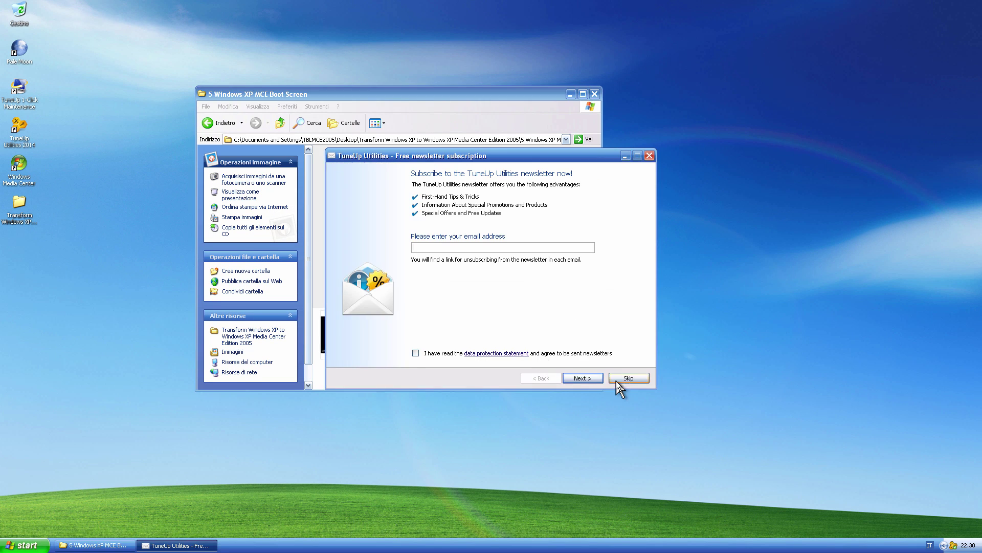
left_click(616, 380)
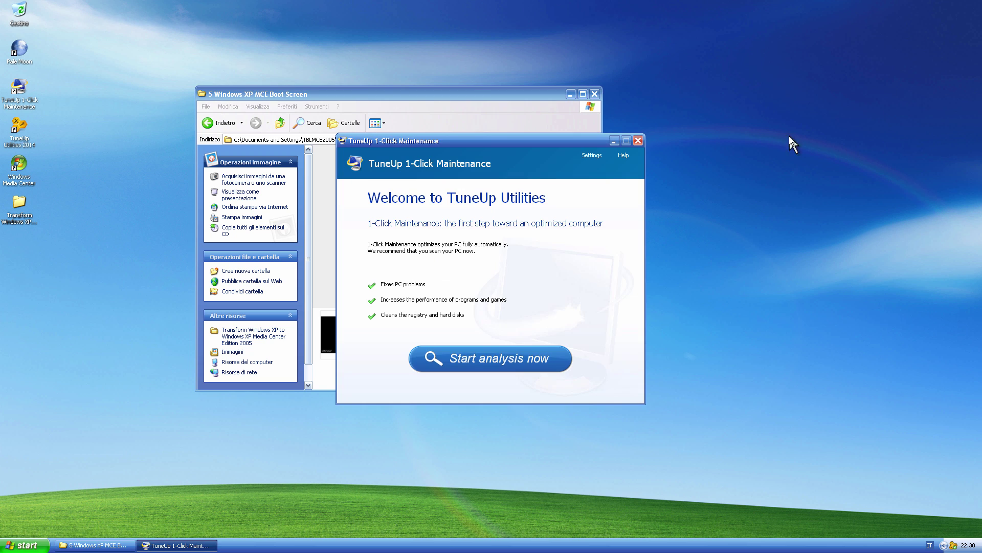
left_click(639, 140)
Load the Windows XP Media Center Edition boot screen from its folder into TuneUp Styler and apply it.
left_click(546, 297)
double_click(412, 342)
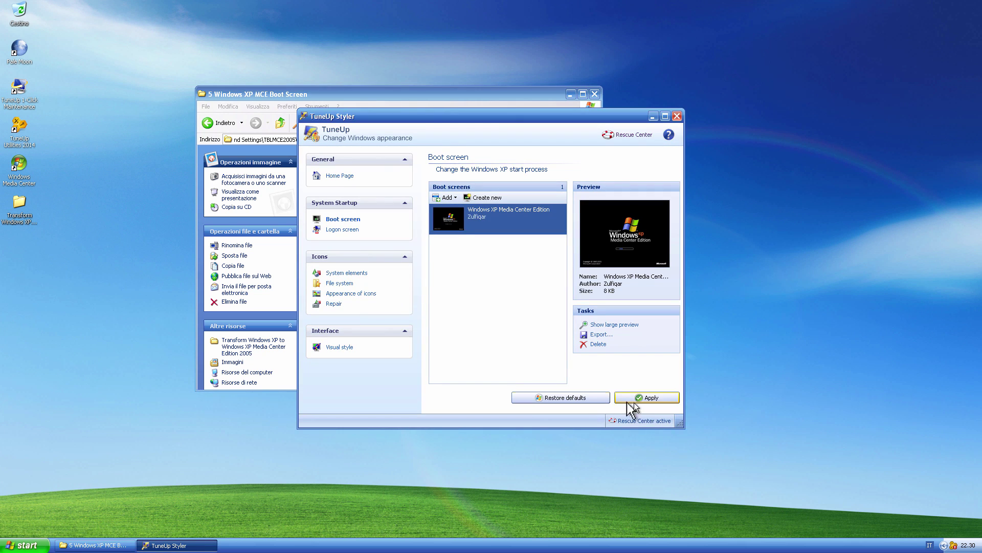
left_click(631, 400)
left_click(555, 307)
Apply the Windows XP Media Center Edition logon screen from the 6 Windows MCE Logon Screen folder with its embedded text, and close TuneUp Styler.
left_click(223, 126)
double_click(449, 241)
double_click(407, 338)
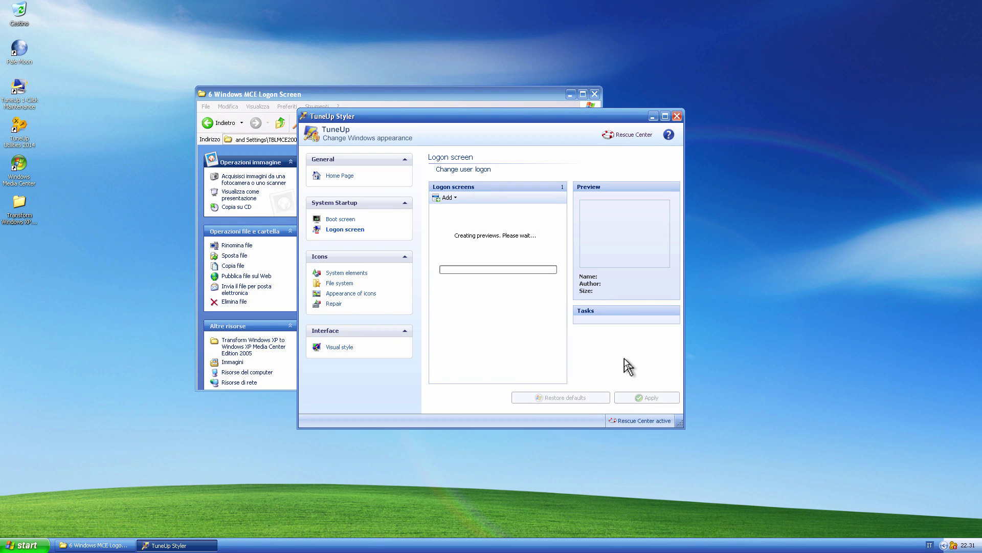
left_click(647, 398)
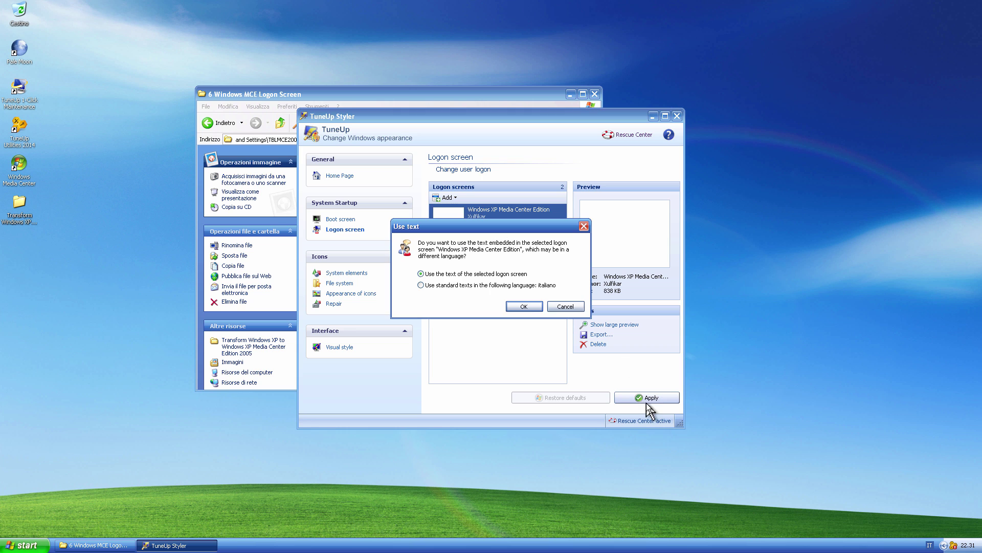
left_click(532, 308)
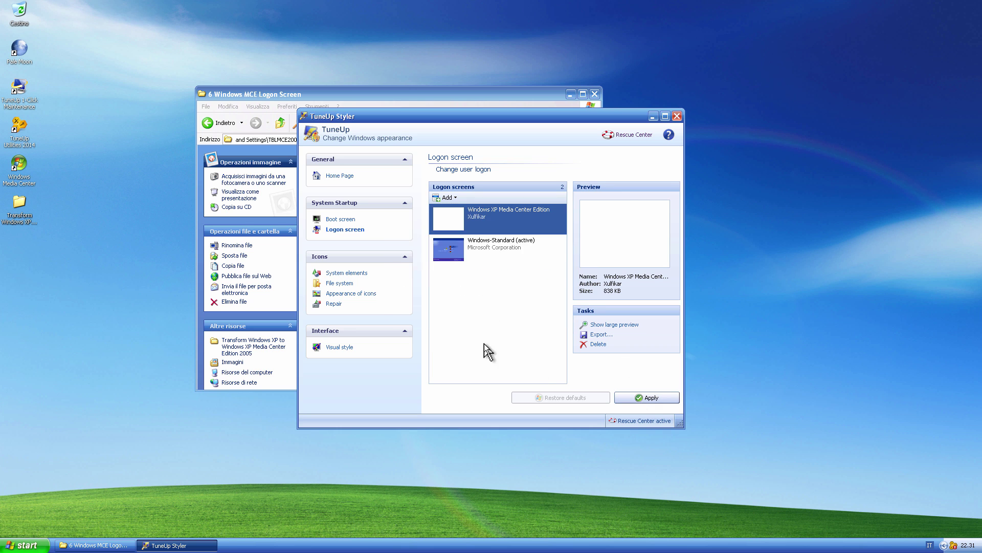
left_click(677, 116)
View the readme in the 7 Screensavers and Themes folder and install MCE 2005 Plus! Goodies from MCE2005StuffsSetup.
left_click(280, 123)
double_click(476, 212)
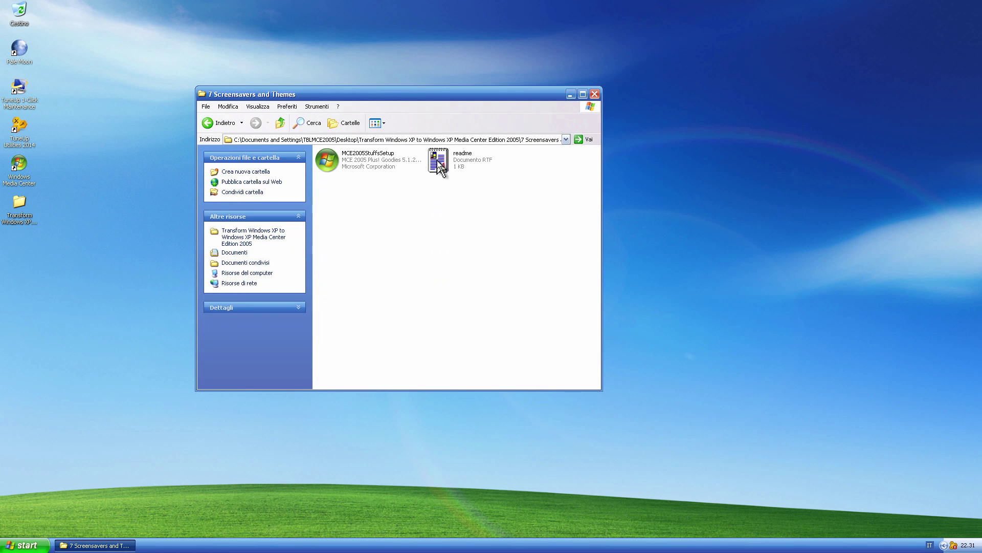
double_click(438, 163)
left_click(352, 9)
double_click(328, 160)
left_click(549, 364)
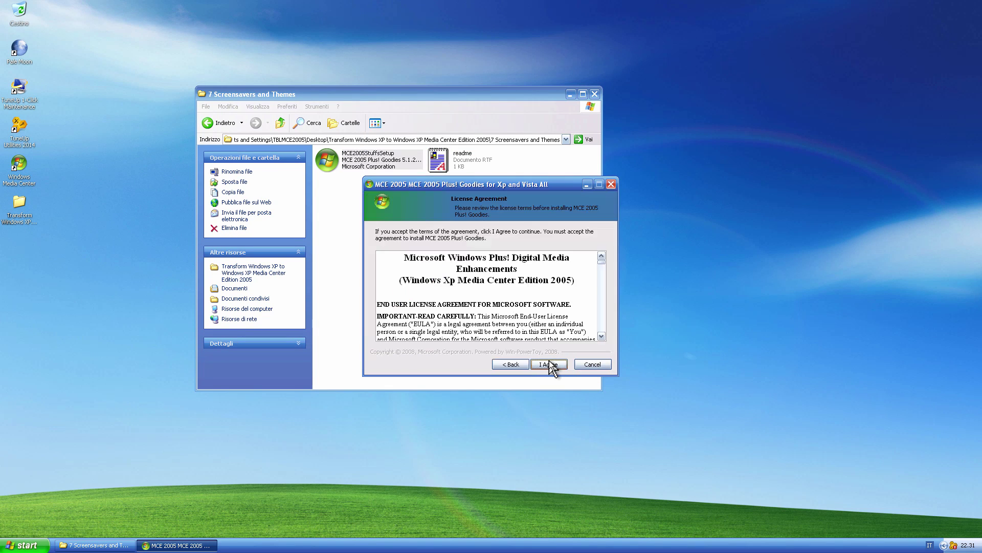
left_click(549, 362)
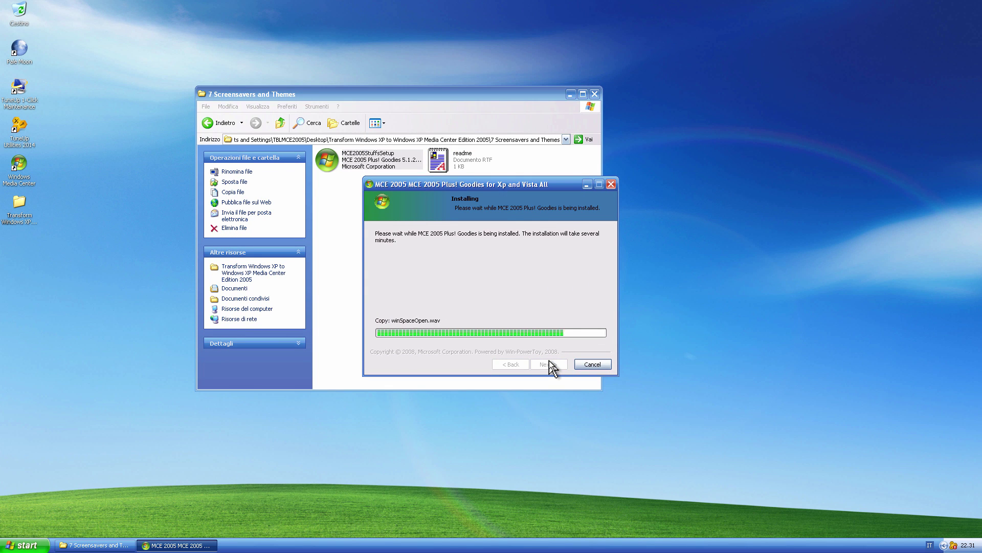
left_click(549, 364)
Return to the main folder and review the available themes in the display properties, leaving without changes.
left_click(219, 123)
right_click(883, 249)
left_click(908, 324)
left_click(124, 129)
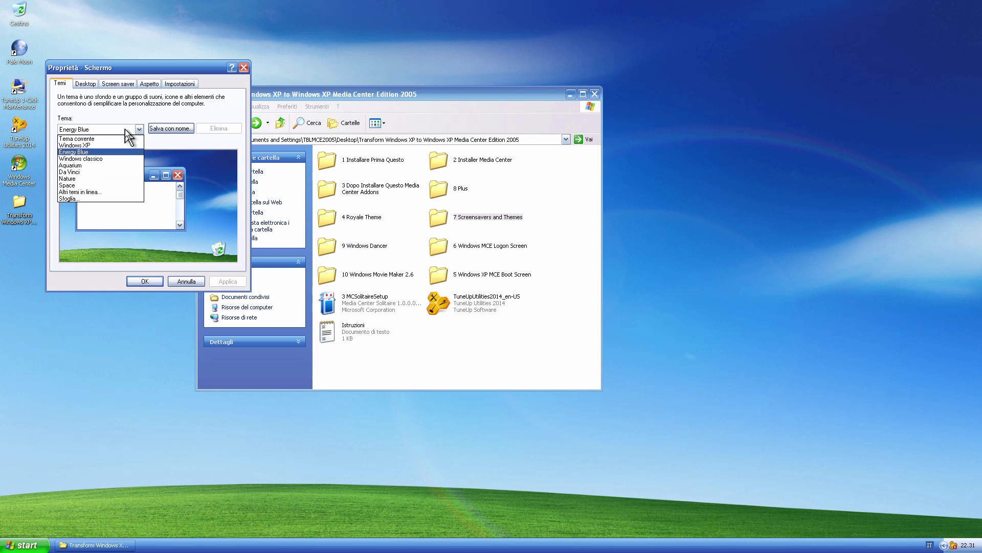
left_click(87, 91)
left_click(186, 281)
Start the express installation of Plus! Digital Media Edition from the 8 Plus folder, accepting the license and privacy statement.
double_click(450, 190)
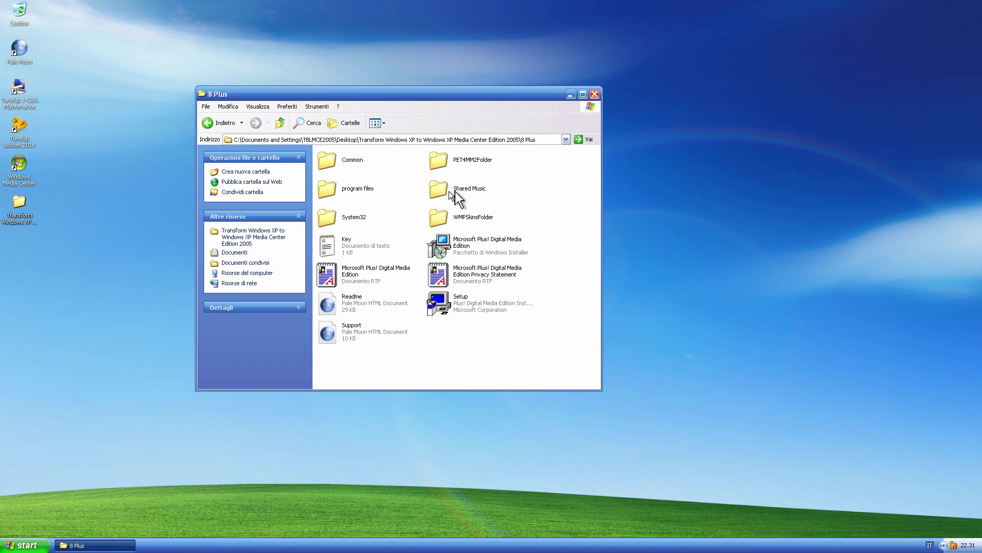
double_click(494, 307)
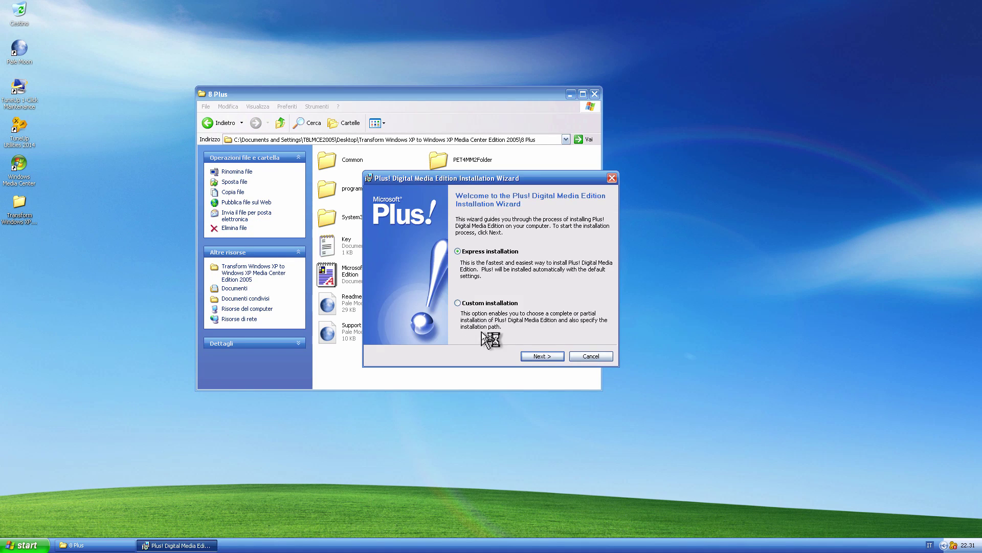
left_click(543, 356)
left_click(372, 323)
left_click(543, 356)
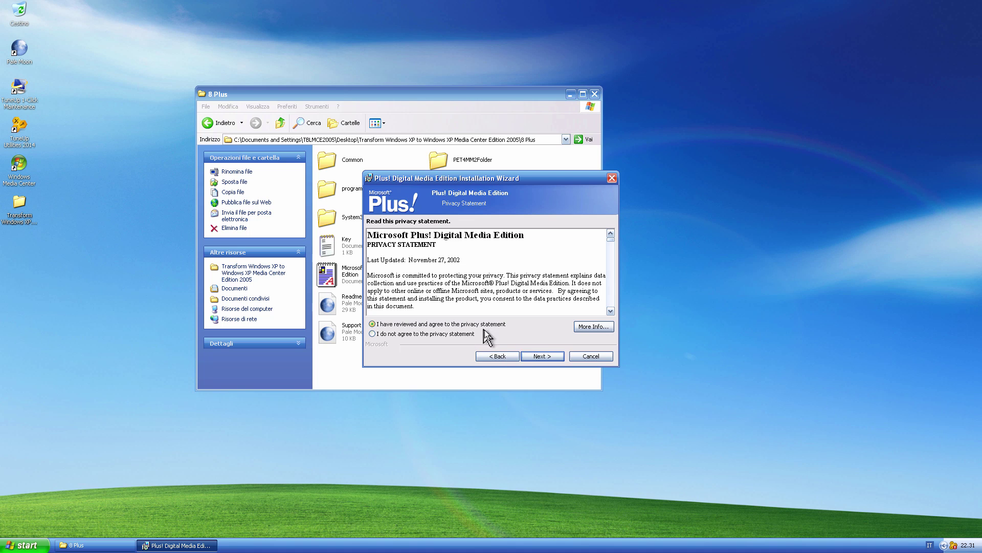
left_click(554, 356)
Reposition the Plus! installation wizard and the 8 Plus folder window so the folder's files stay accessible.
left_click_drag(432, 181, 542, 181)
left_click_drag(394, 91, 324, 88)
left_click(611, 201)
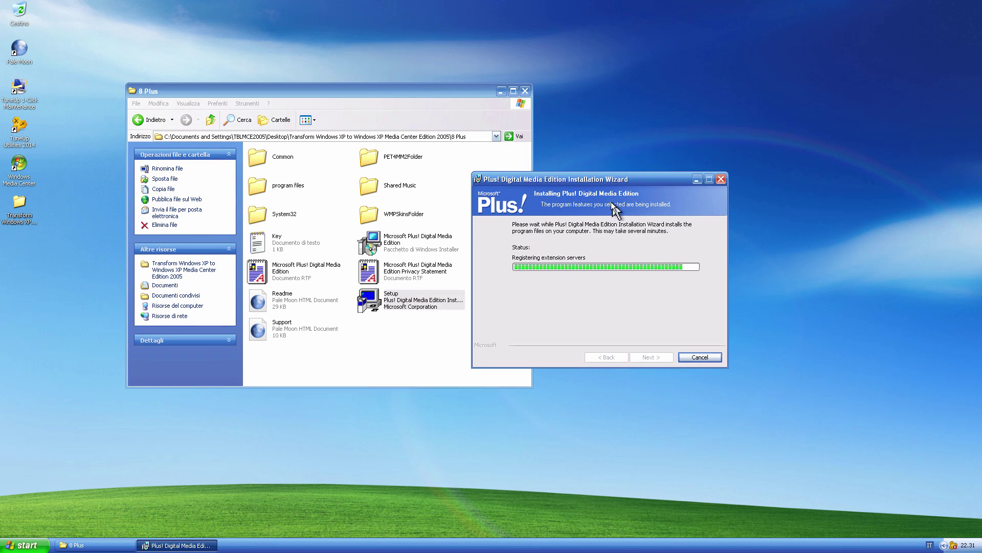
left_click_drag(578, 180, 529, 174)
View the Microsoft Plus! Digital Media Edition document and the Key text file while the installation runs.
left_click(412, 272)
left_click(316, 272)
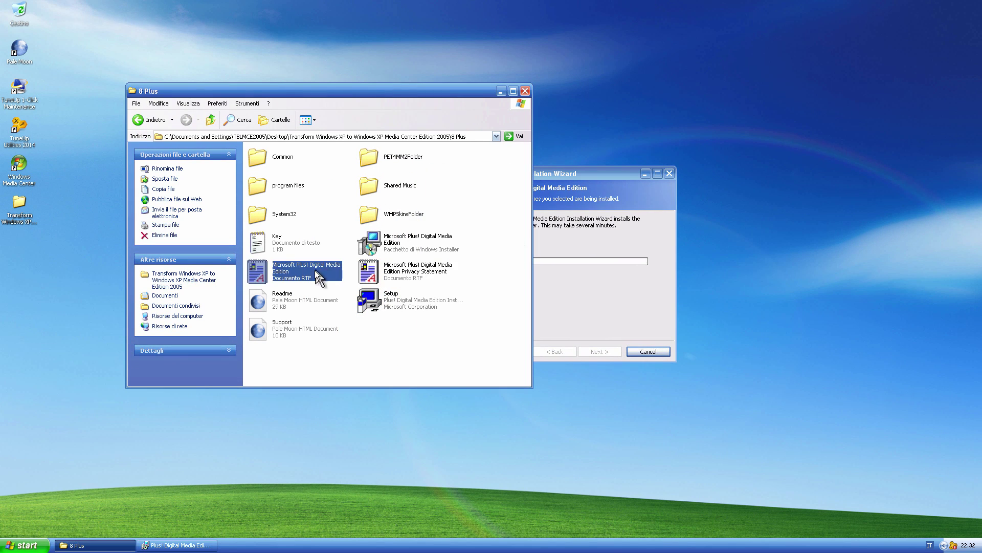
double_click(315, 272)
left_click(354, 22)
left_click(547, 198)
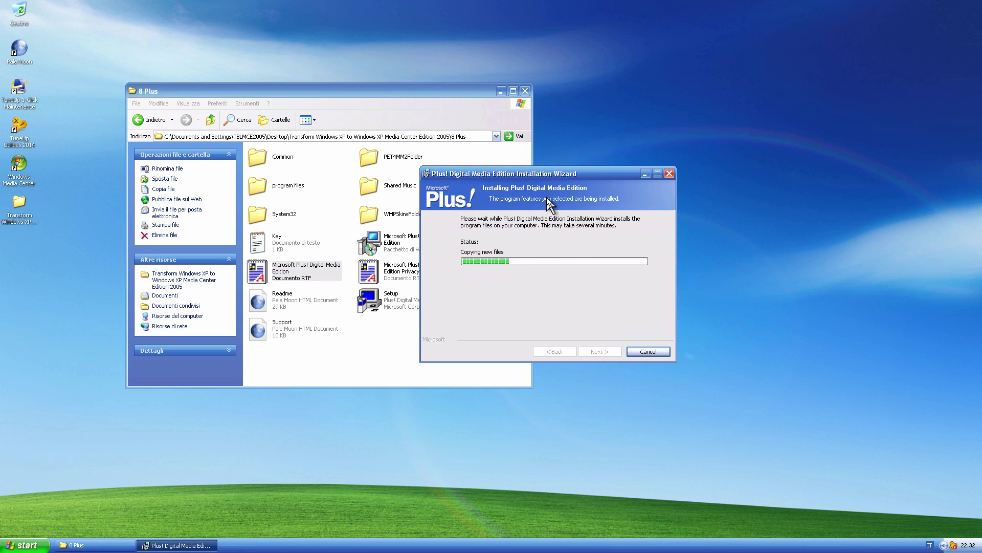
double_click(279, 240)
left_click(868, 88)
left_click(557, 266)
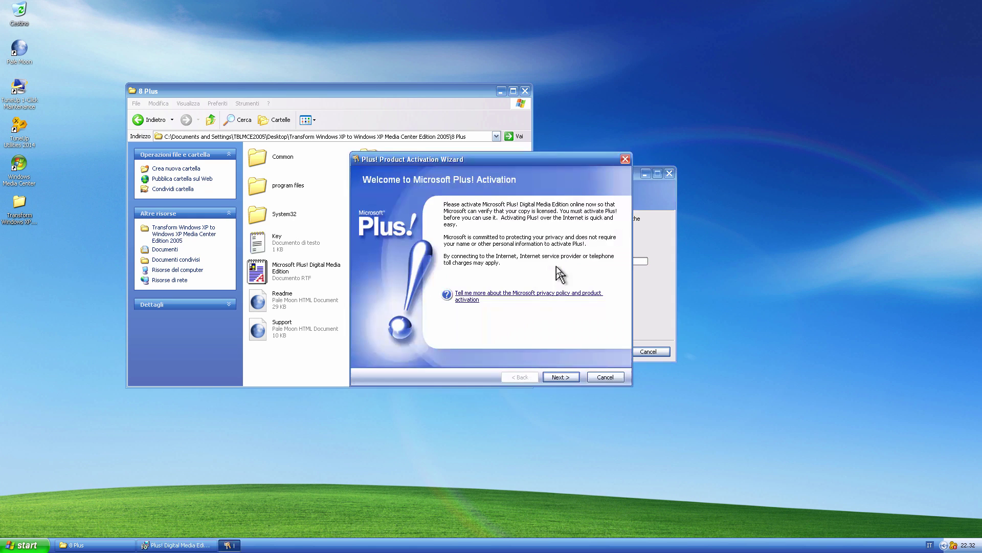
Try to activate Plus! Digital Media Edition with a product key copied from the Key file, cancel activation and finish the installation wizard.
left_click(560, 378)
double_click(279, 241)
left_click_drag(665, 120, 590, 120)
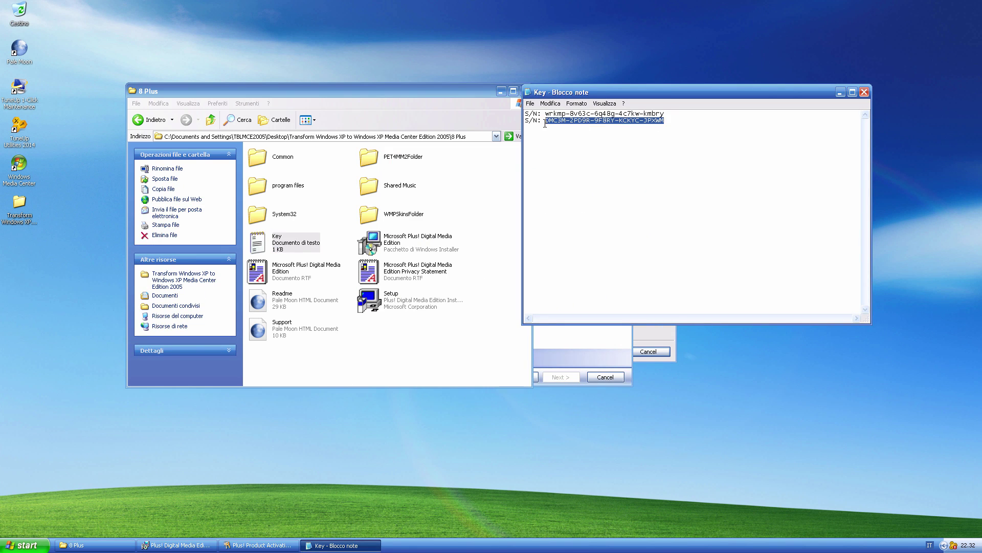
key("ctrl+c")
left_click(575, 337)
right_click(415, 255)
left_click(435, 289)
left_click(560, 377)
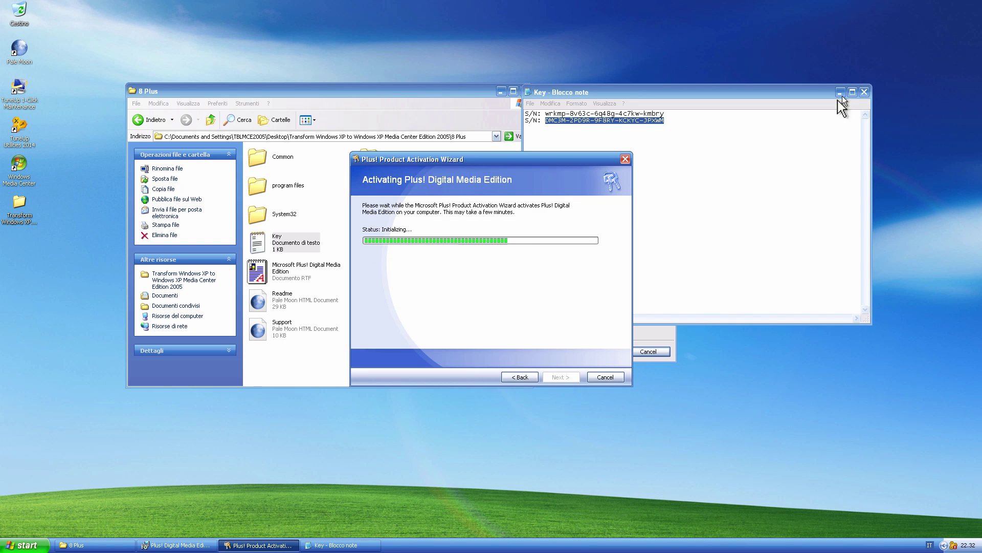
left_click(840, 93)
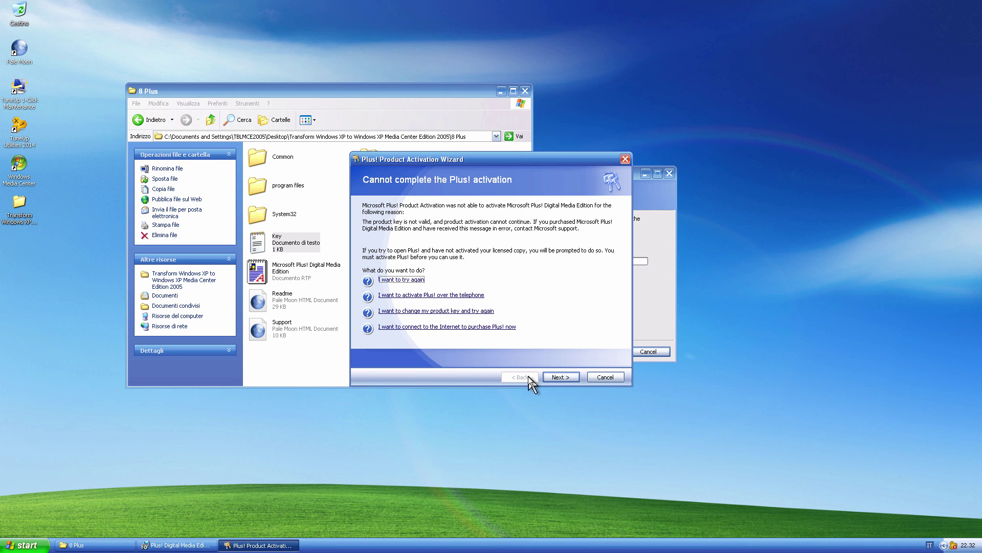
left_click(605, 377)
left_click(600, 351)
Reopen the Key file, launch Tour Plus! Digital Media Edition to view it, and close the Key file.
double_click(309, 249)
left_click(8, 539)
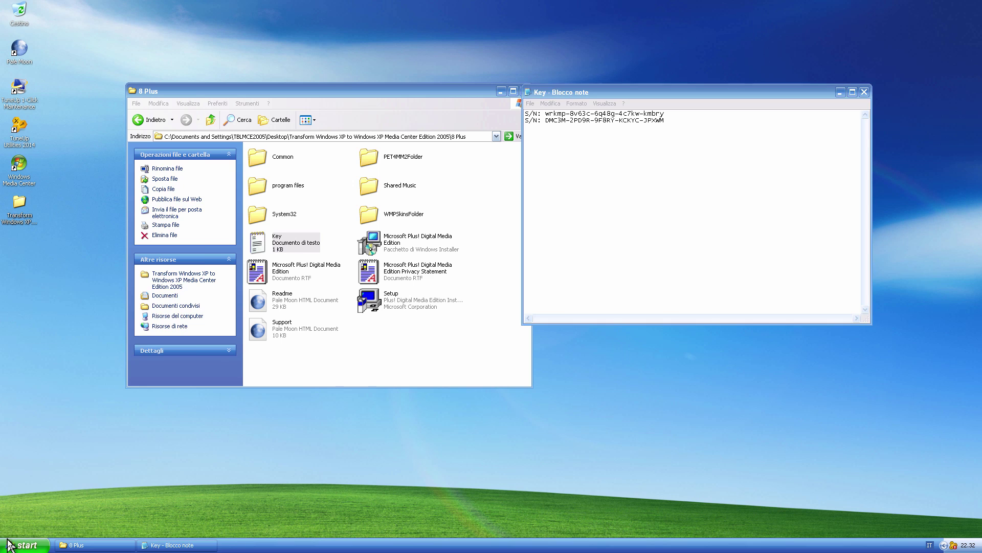
left_click(8, 545)
left_click(49, 508)
mouse_move(148, 450)
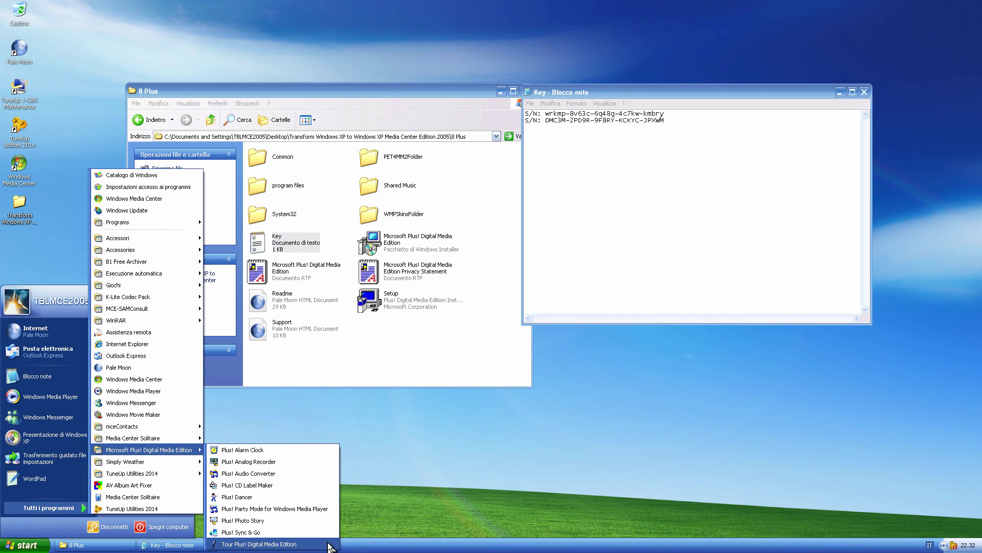
left_click(315, 544)
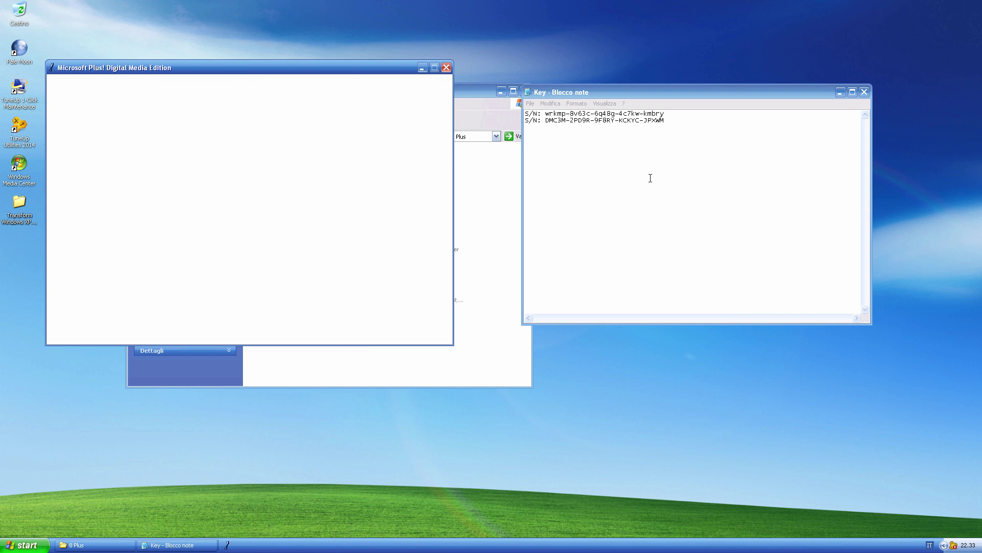
left_click(650, 175)
left_click(865, 92)
left_click(348, 268)
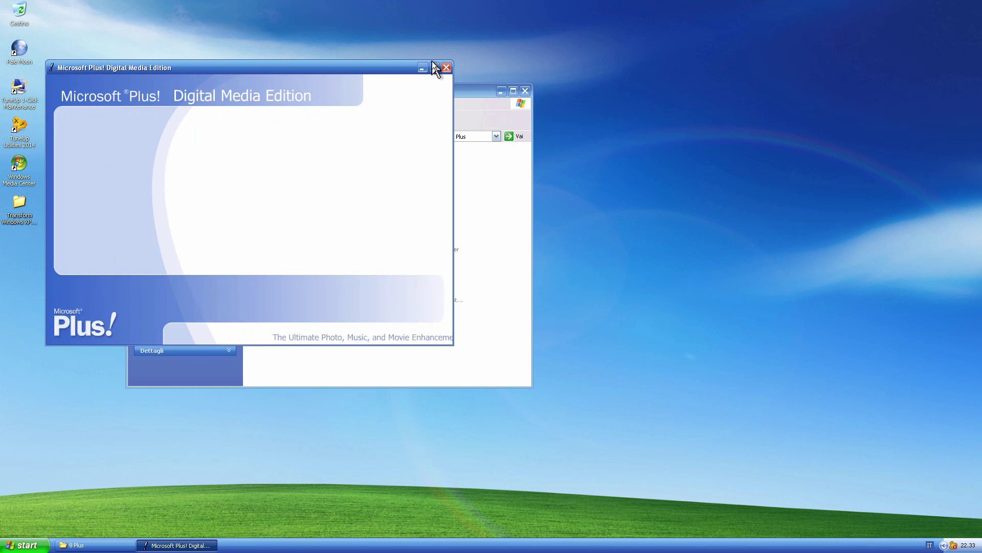
Close the Plus! Digital Media Edition tour and install Windows Dancer from the 9 Windows Dancer folder with the Quick Launch icon option cleared.
left_click(446, 67)
key("BackSpace")
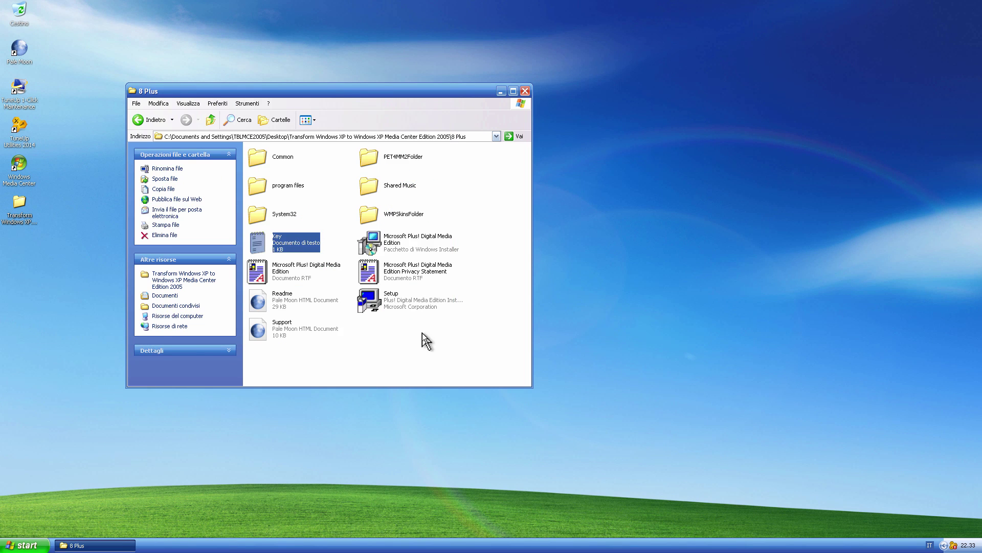
double_click(295, 243)
double_click(301, 157)
left_click(549, 364)
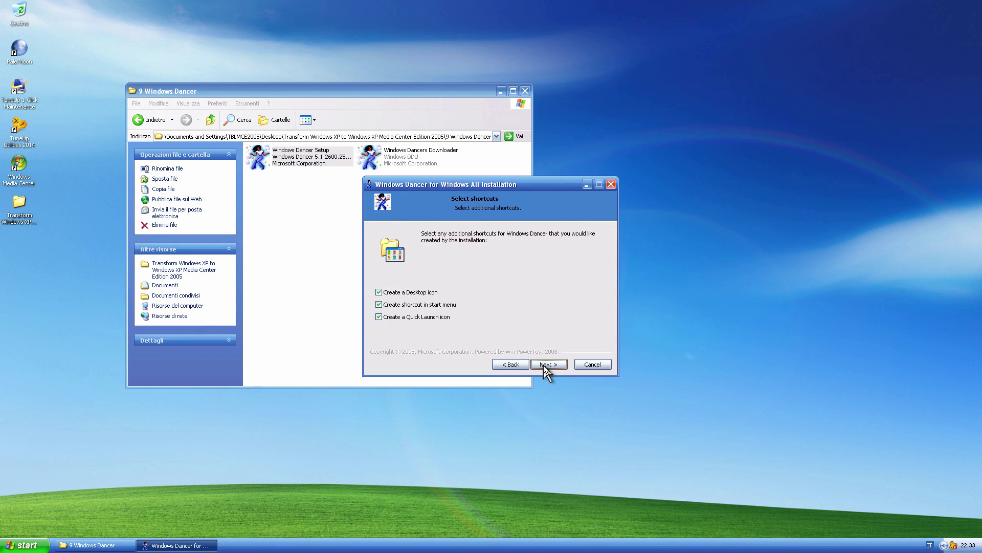
left_click(402, 318)
left_click(549, 363)
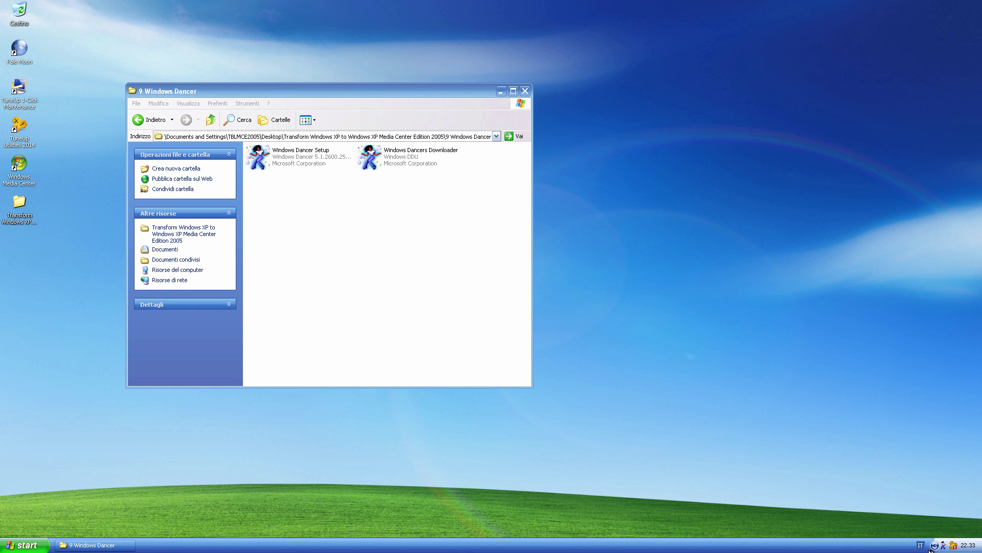
Launch Windows Dancers Downloader and accept the End User License Agreement to reach the download wizard.
double_click(399, 157)
left_click(354, 373)
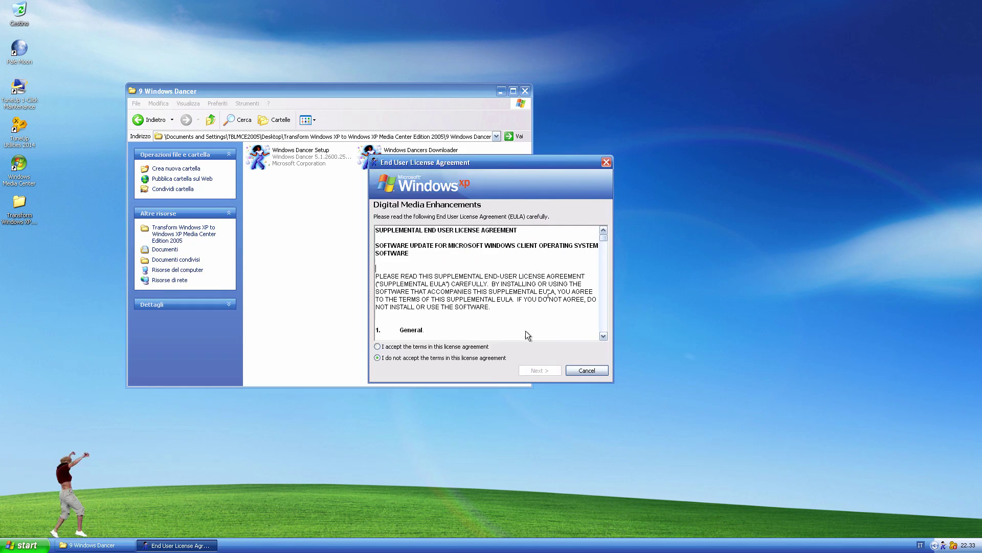
left_click(458, 347)
left_click(525, 372)
Try downloading all Large dancers, cancel that download, and start downloading all Small dancers instead.
left_click(574, 206)
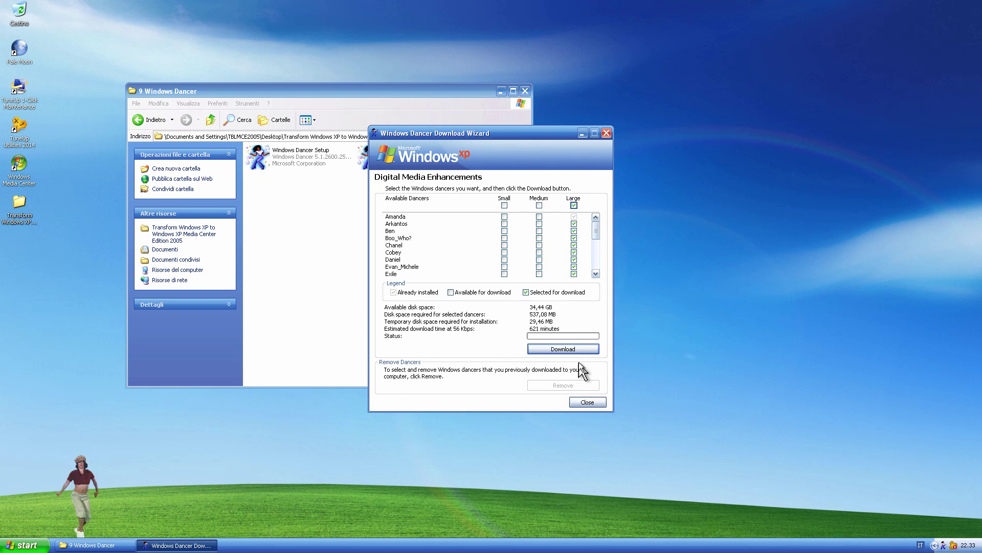
left_click(563, 349)
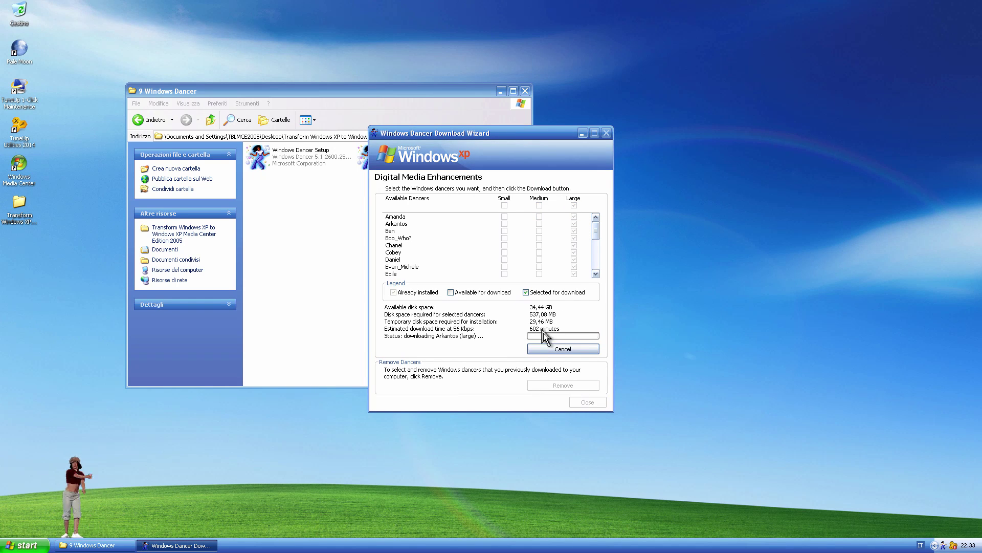
left_click(547, 349)
left_click(463, 303)
left_click(504, 205)
left_click(555, 349)
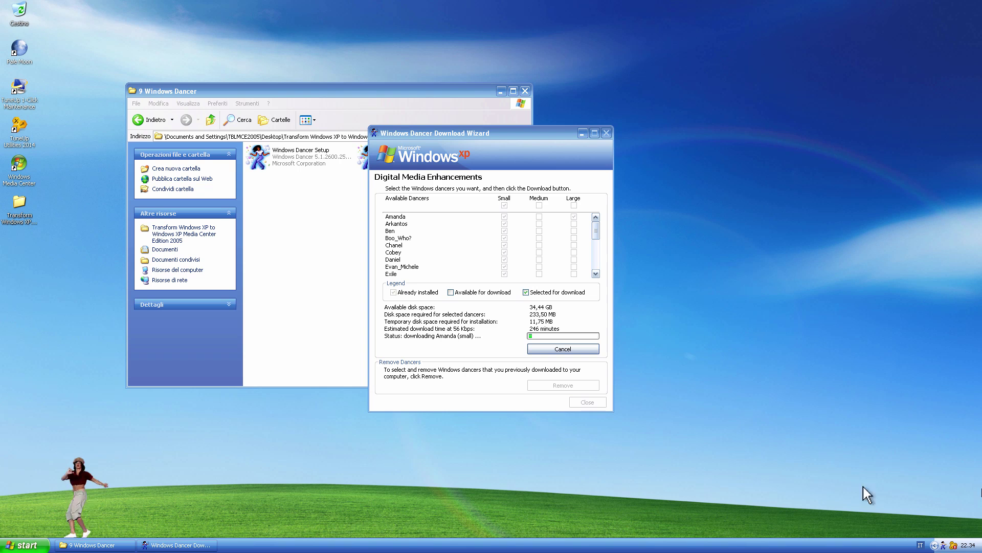
Choose a dancer for the desktop through Windows Dancer's Select Dancer options.
right_click(944, 546)
mouse_move(891, 494)
left_click(815, 502)
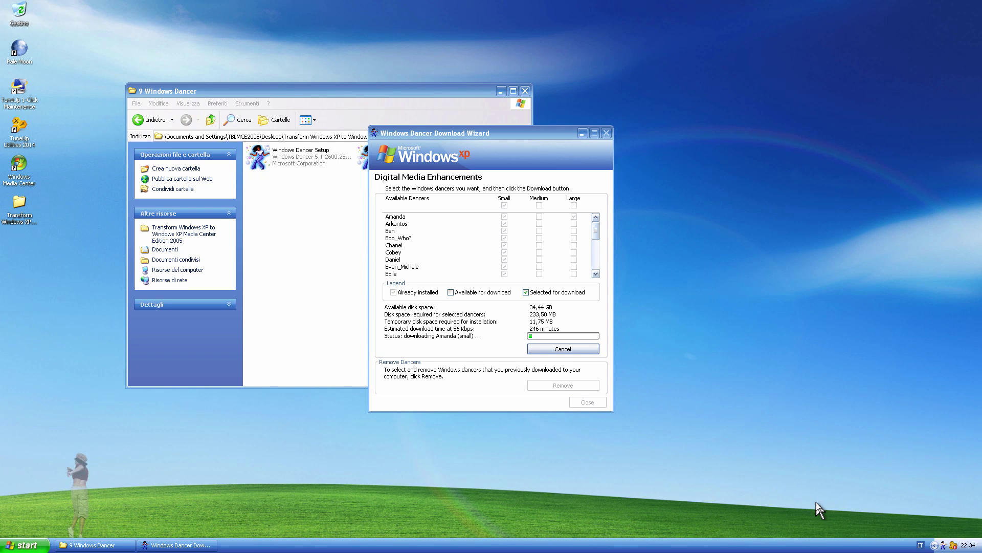
Cancel the download of all Small dancers and download only the Small versions of Wade and Boo_Who?
scroll(592, 234, "down", 5)
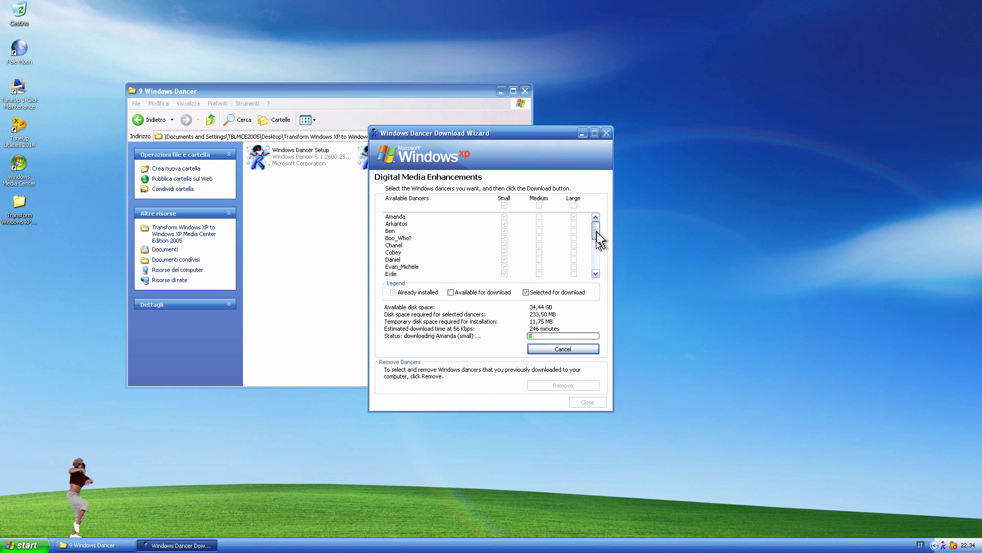
left_click(563, 349)
left_click(504, 273)
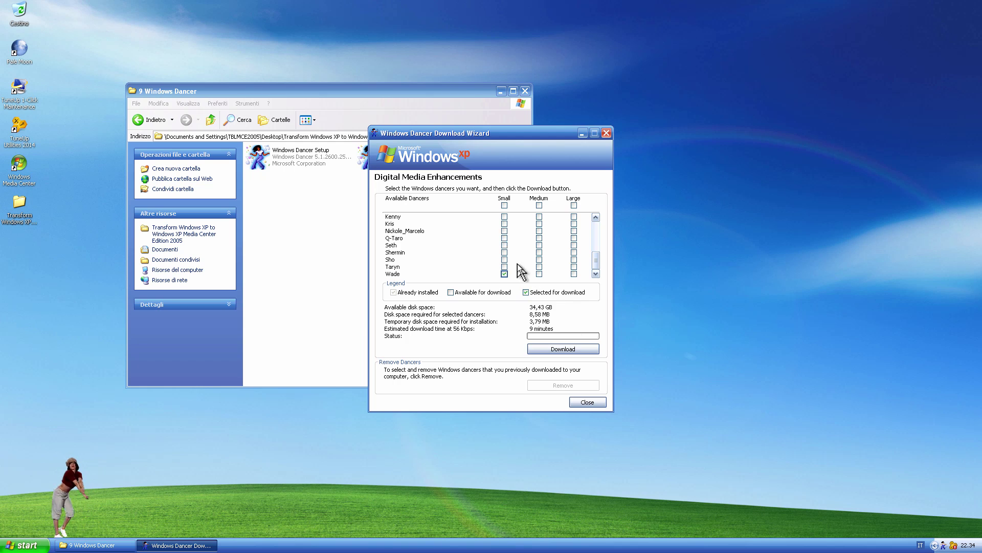
scroll(589, 254, "up", 5)
left_click(505, 238)
left_click(563, 349)
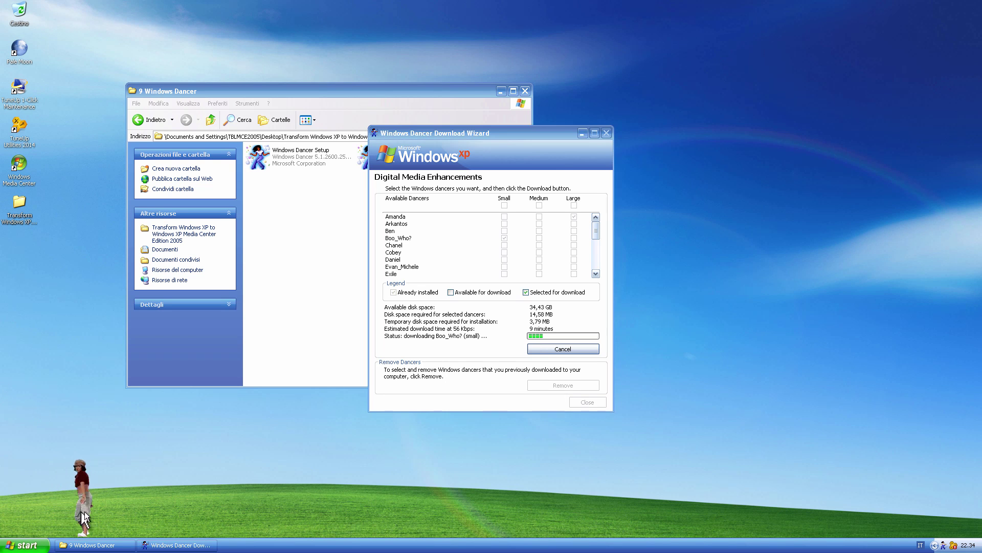
Move the dancing figure across the desktop toward the system tray and stop the dancing.
left_click_drag(84, 512, 857, 335)
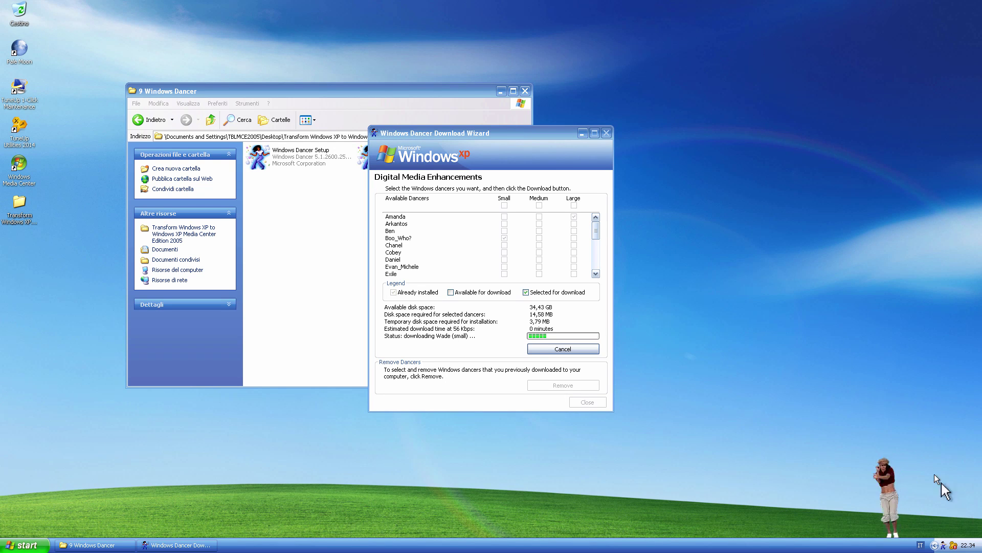
right_click(945, 546)
left_click(928, 523)
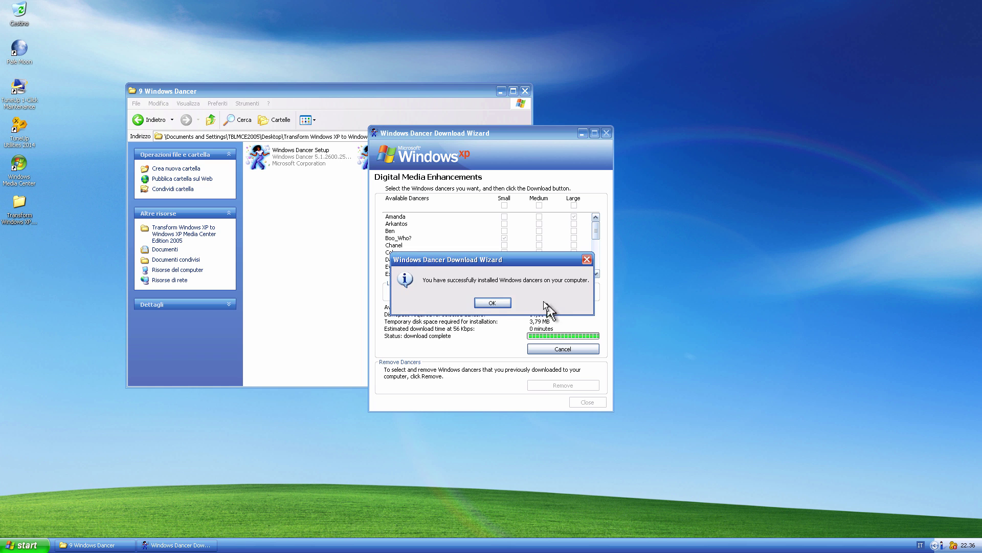
Acknowledge the completed dancer installation, close the Windows Dancer Download Wizard and select another dancer.
left_click(493, 306)
left_click(588, 401)
right_click(942, 545)
mouse_move(850, 497)
left_click(814, 526)
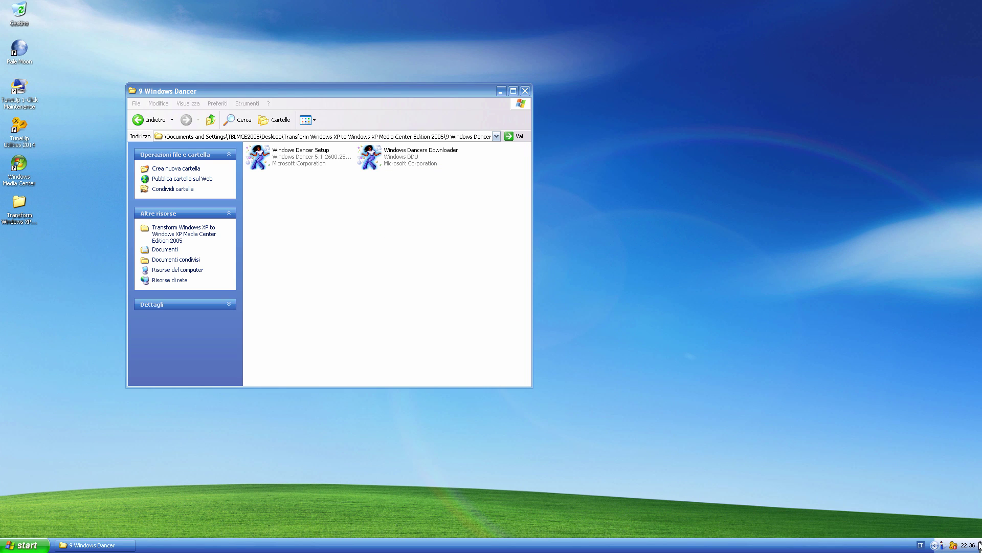
Preview the selected dancer by starting the dance, repositioning the figure on the desktop and stopping it.
right_click(942, 545)
left_click(912, 517)
left_click_drag(860, 526, 877, 465)
right_click(942, 545)
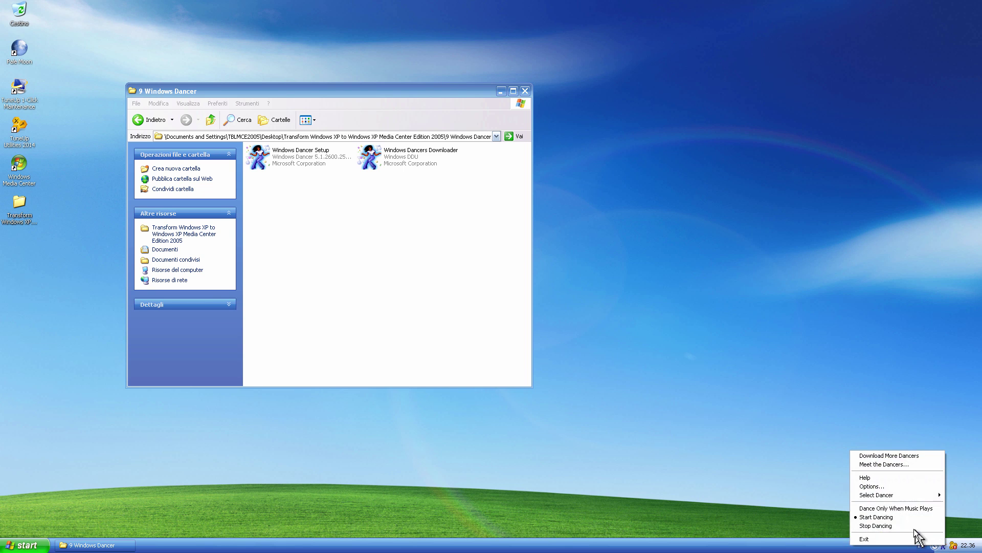
left_click(904, 528)
Move the Movie Maker 2.6 folder from the 10 Windows Movie Maker 2.6 folder into C:\Programmi.
left_click(210, 120)
double_click(306, 272)
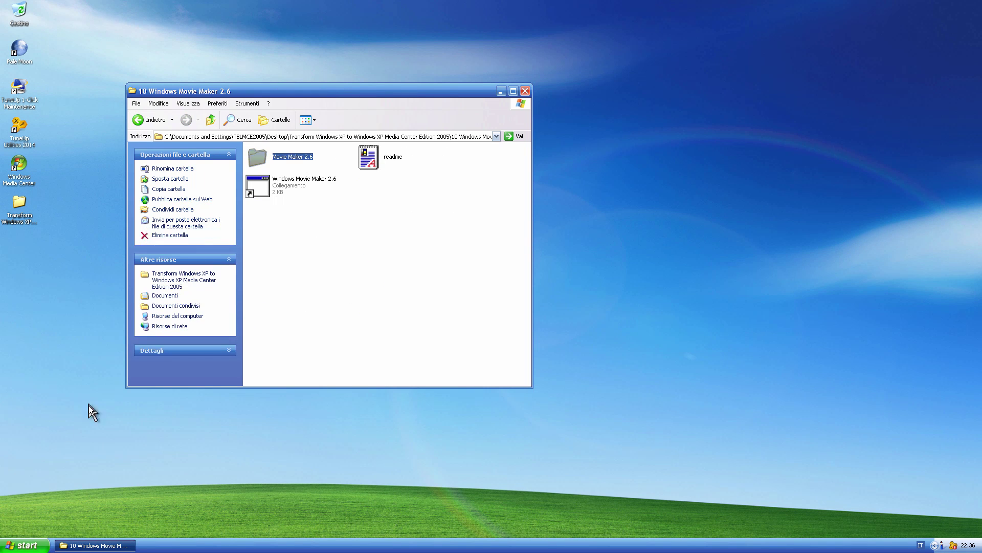
left_click(20, 545)
left_click(135, 405)
left_click_drag(300, 24, 740, 112)
double_click(588, 244)
double_click(706, 173)
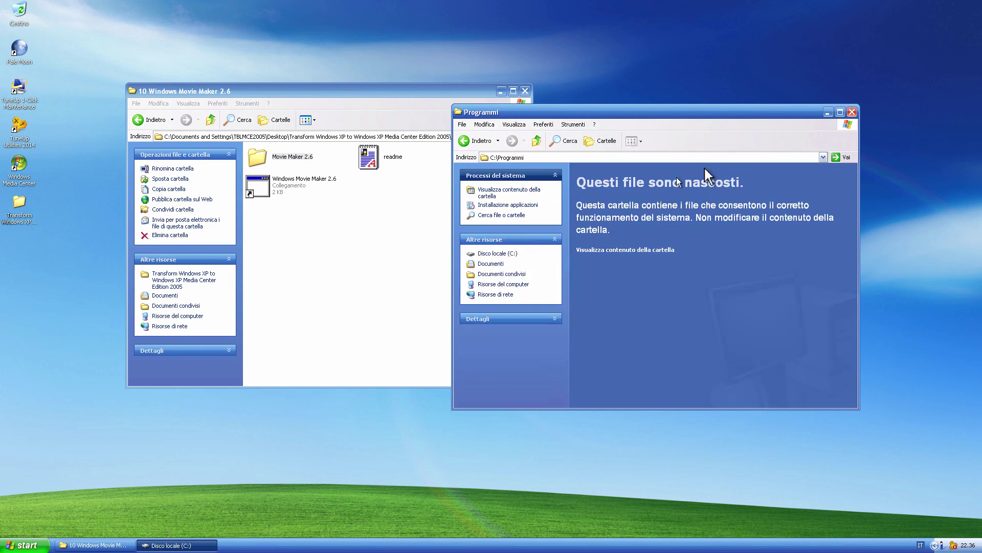
left_click(652, 250)
left_click_drag(264, 158, 620, 265)
Run MOVIEMK from the moved Movie Maker 2.6 folder, dismiss the Plus! Effects error and view the About Windows Movie Maker information.
double_click(618, 262)
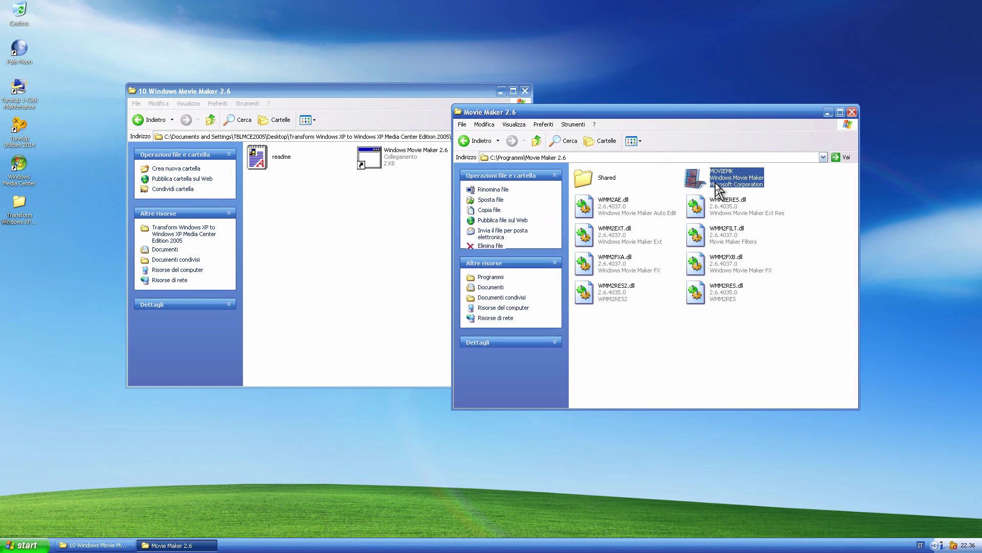
double_click(721, 169)
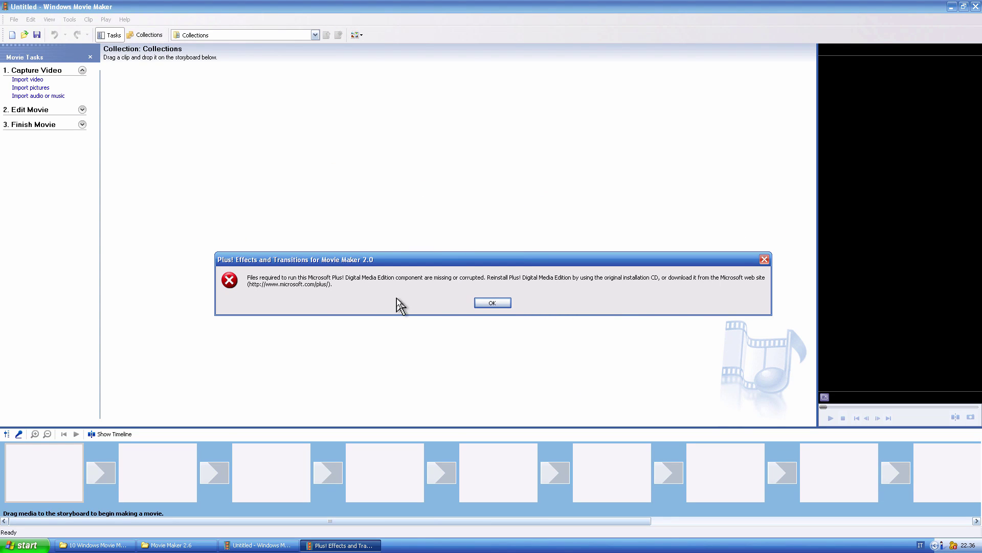
left_click(492, 303)
left_click(124, 19)
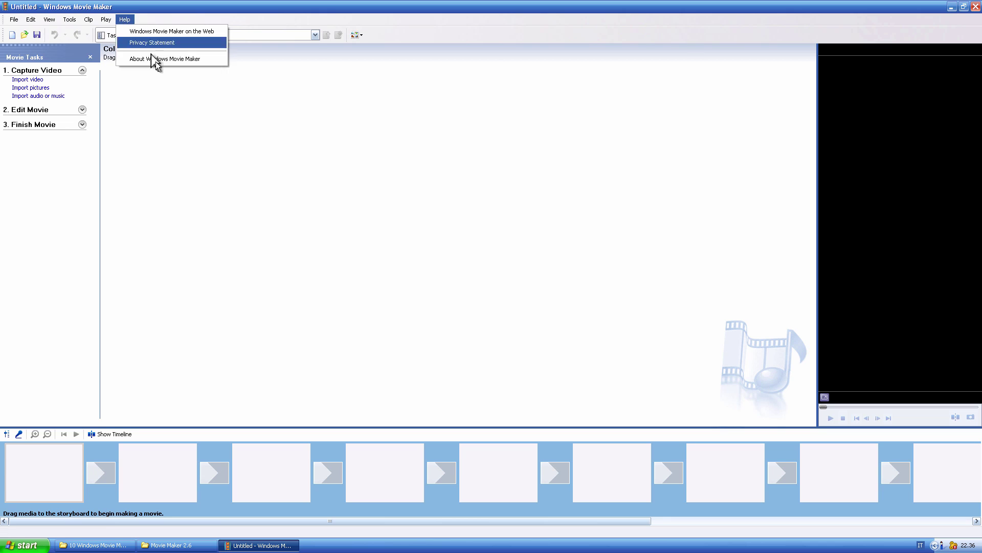
left_click(153, 59)
left_click(204, 198)
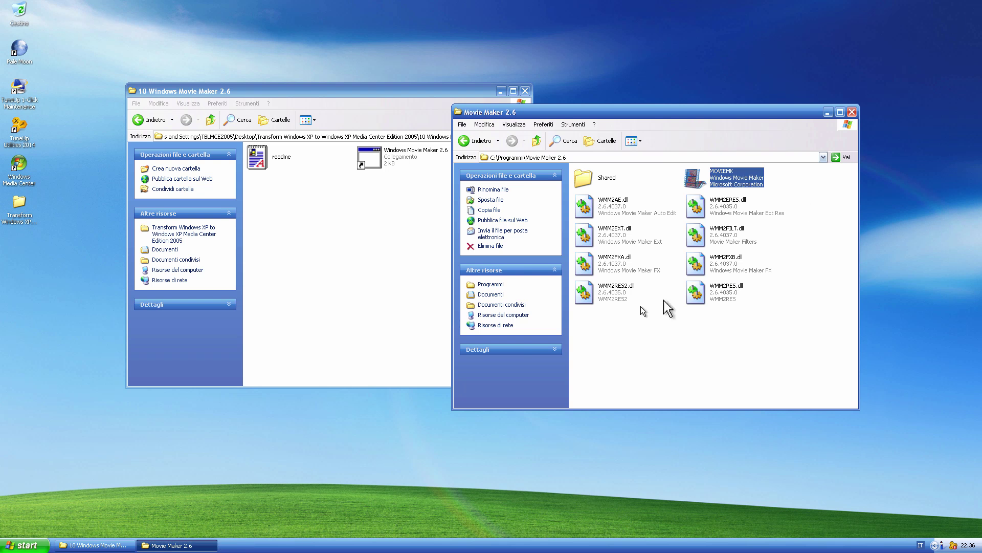
Close the transformation folder and Movie Maker 2.6 windows and restart Windows.
left_click(190, 123)
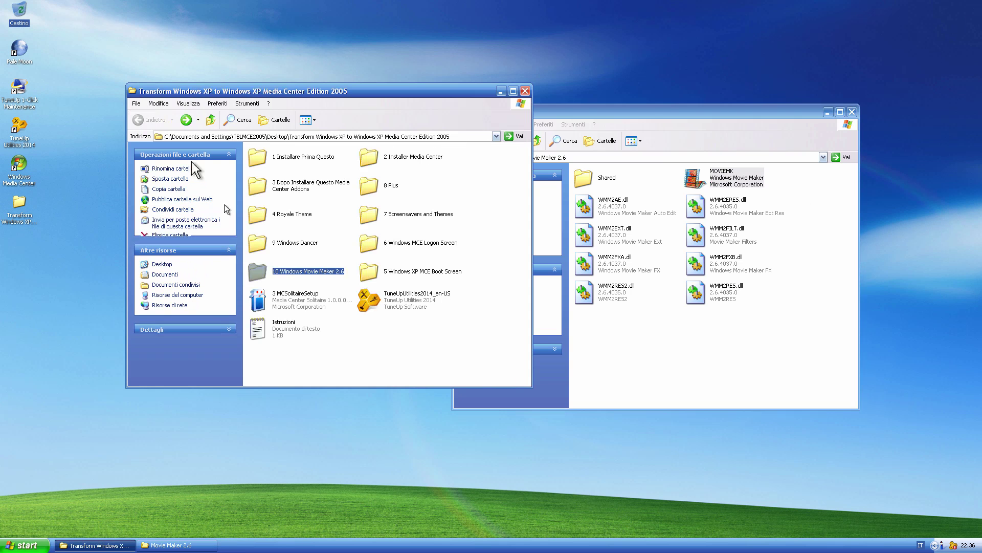
left_click(851, 111)
left_click(525, 91)
left_click(27, 545)
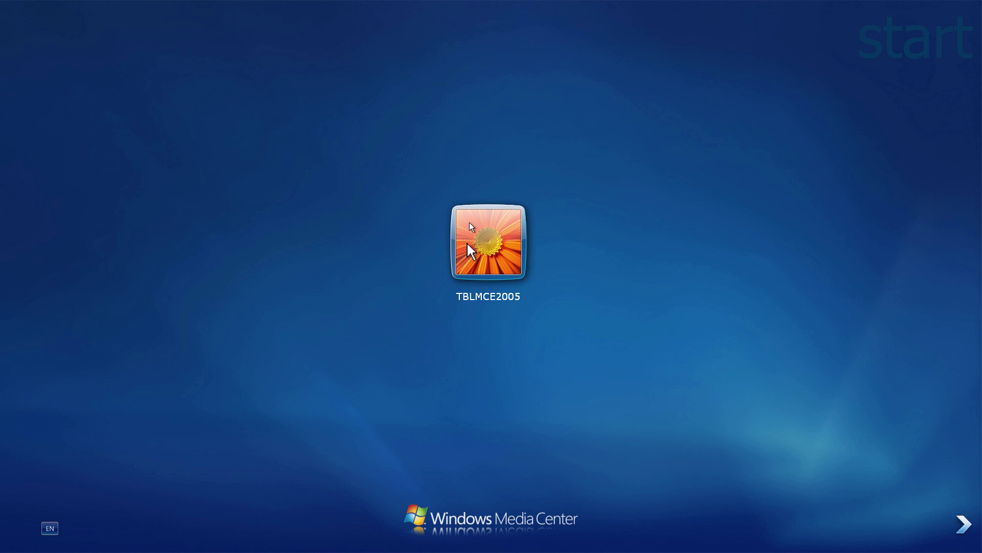
Log on with the account on the MCE logon screen and launch Windows Media Center from the desktop.
left_click(476, 241)
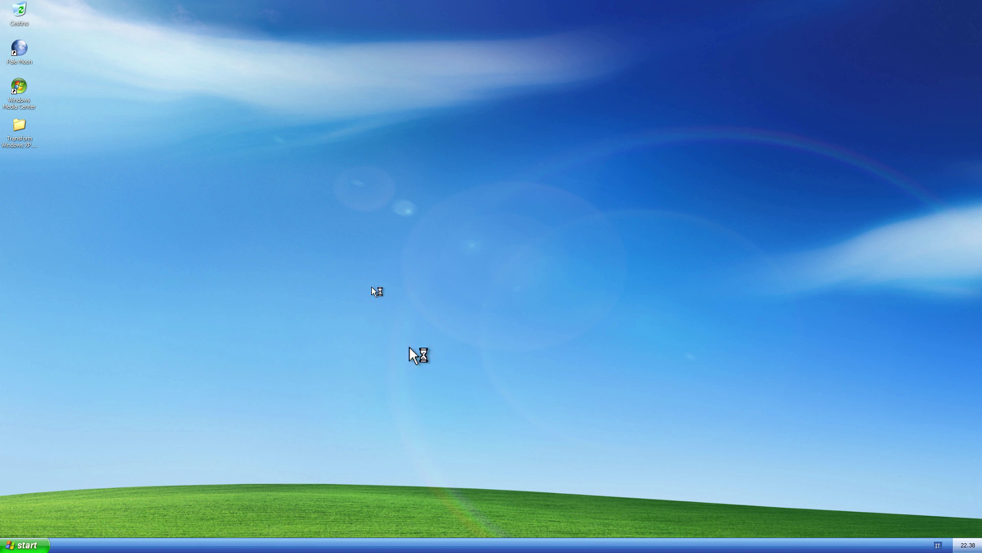
left_click(28, 546)
double_click(19, 92)
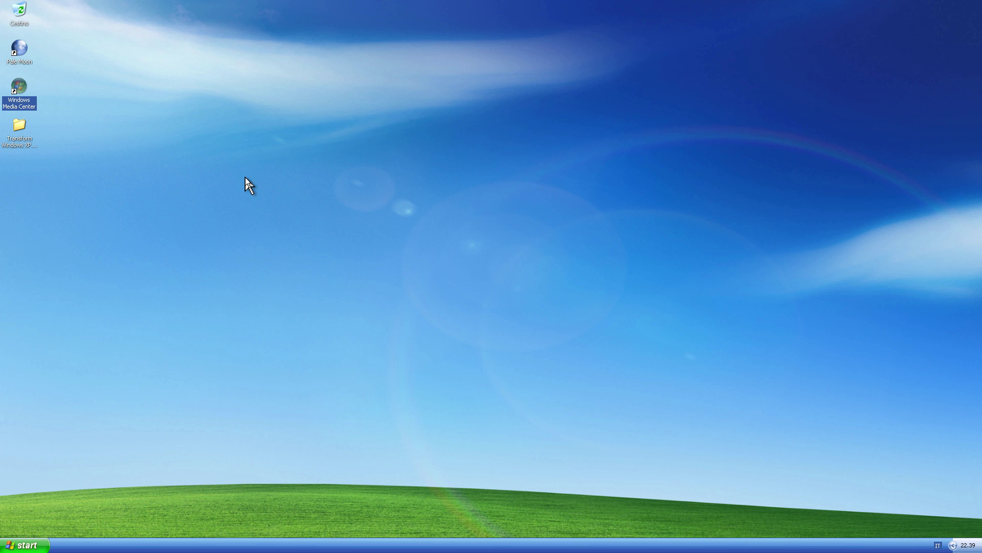
key("Return")
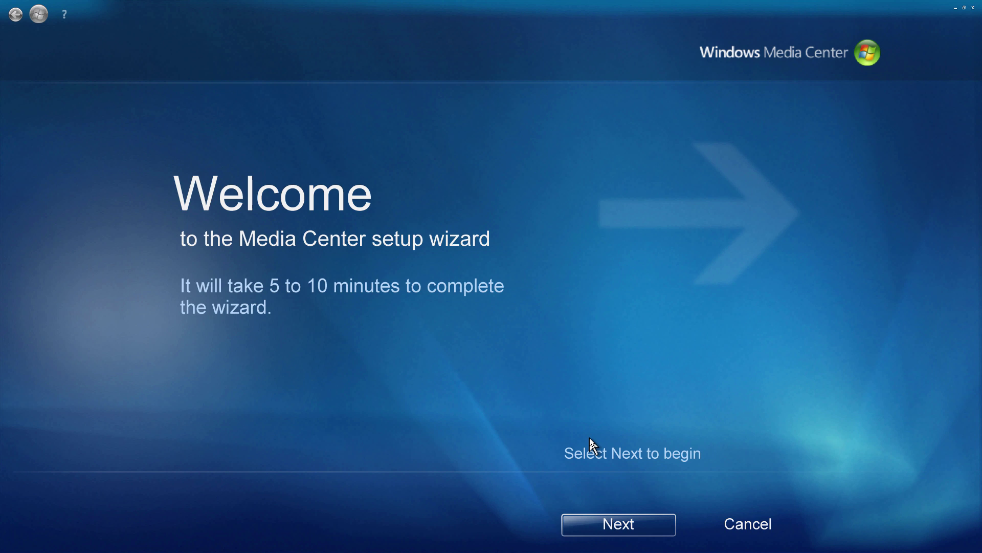
Complete the required Media Center setup, answering Yes to having an "always on" Internet connection.
left_click(609, 519)
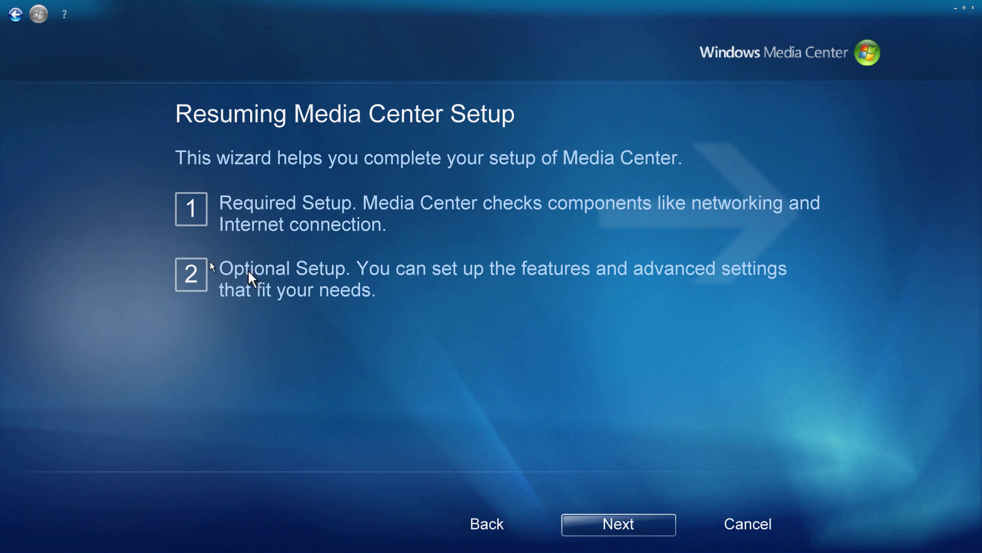
left_click(629, 527)
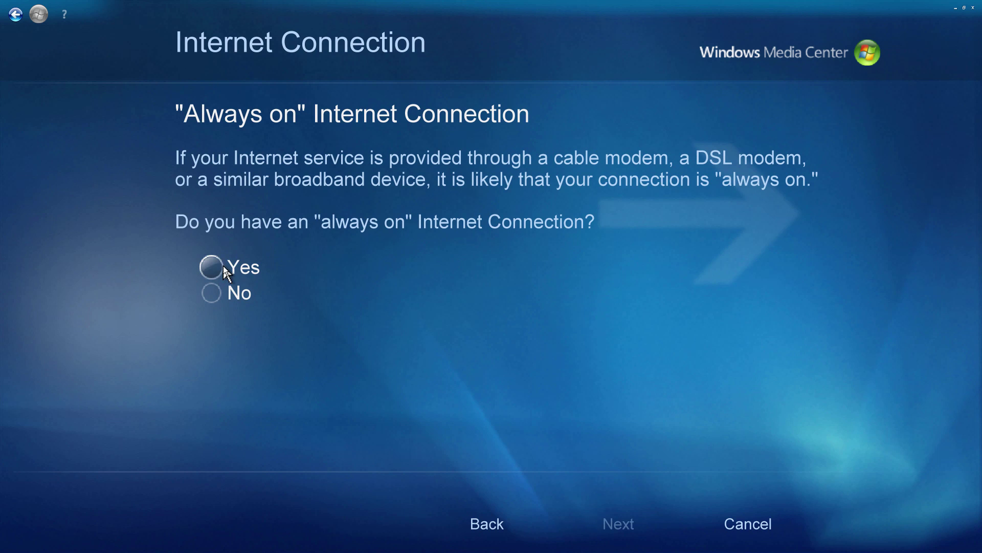
left_click(629, 528)
left_click(618, 523)
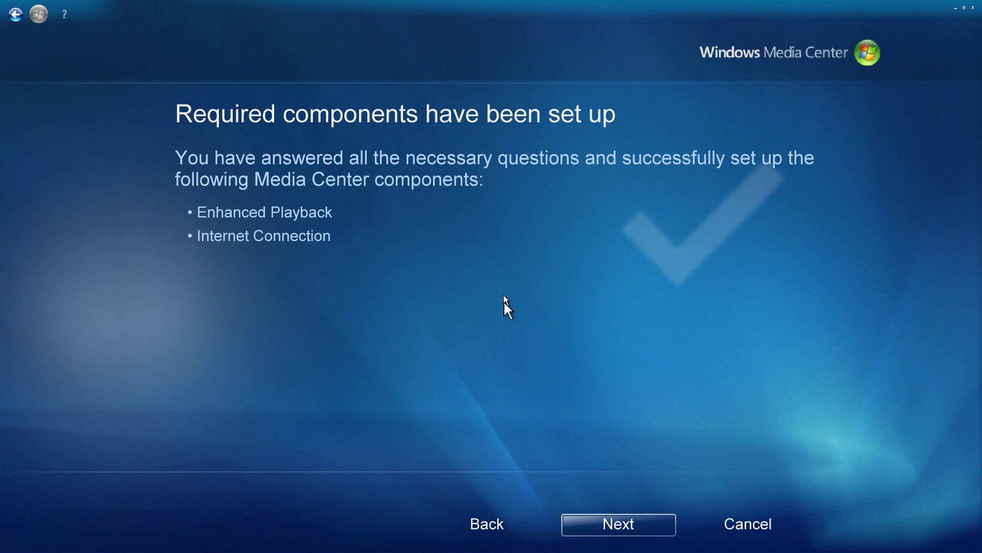
left_click(651, 532)
Skip the Optional Setup customizations by choosing "I am finished" and complete the Media Center setup wizard.
left_click(327, 212)
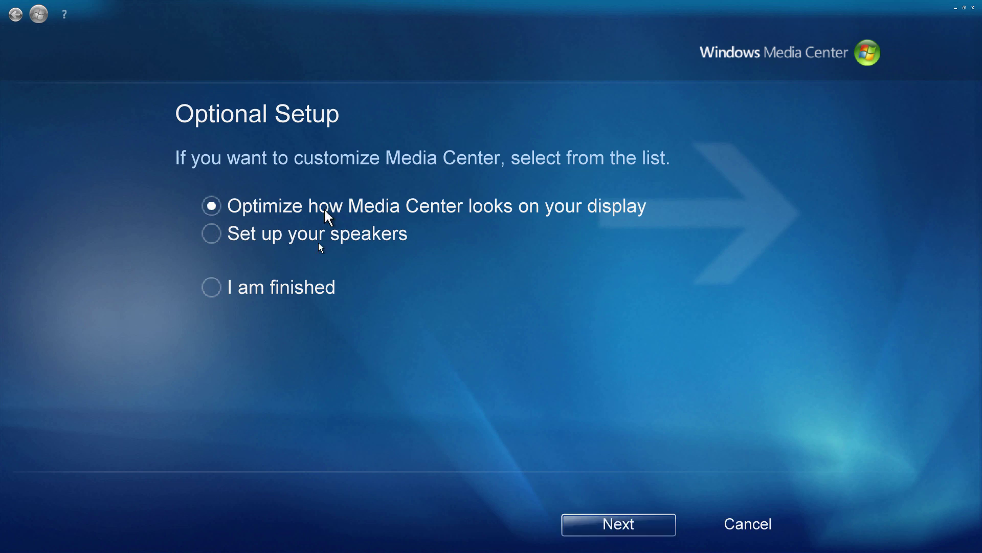
left_click(327, 286)
left_click(622, 529)
left_click(622, 532)
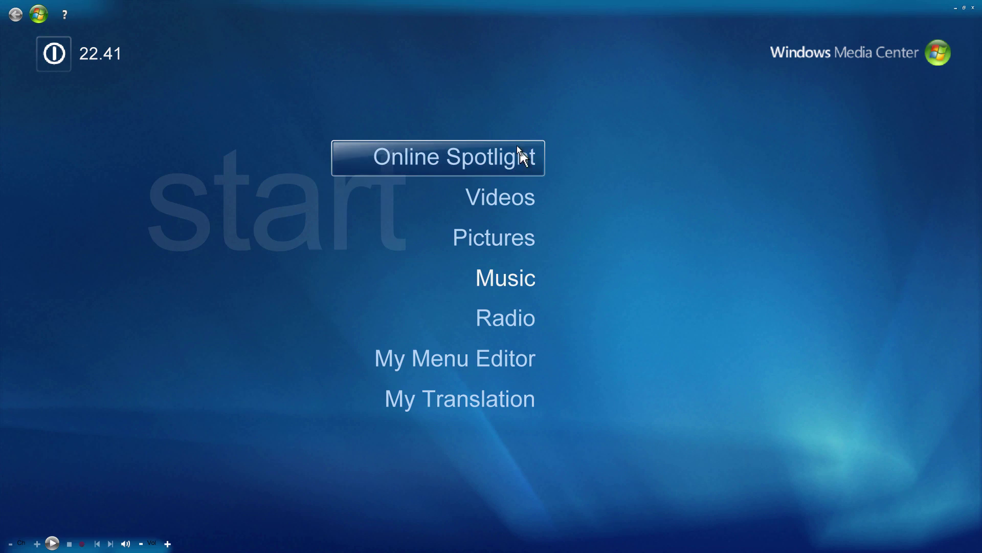
Try to open My Menu Editor from the Media Center start page, dismiss the page error and open More Programs.
left_click(477, 362)
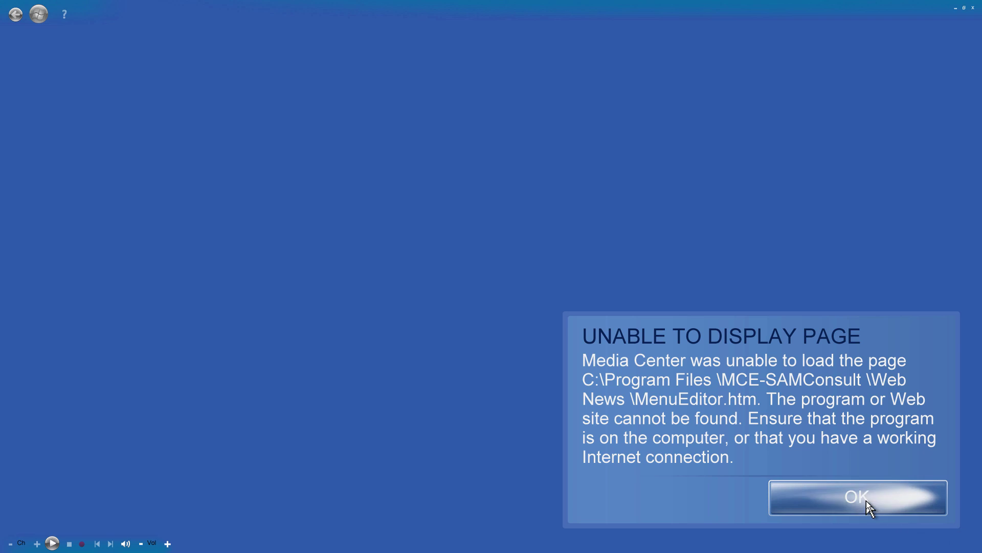
left_click(857, 497)
left_click(508, 364)
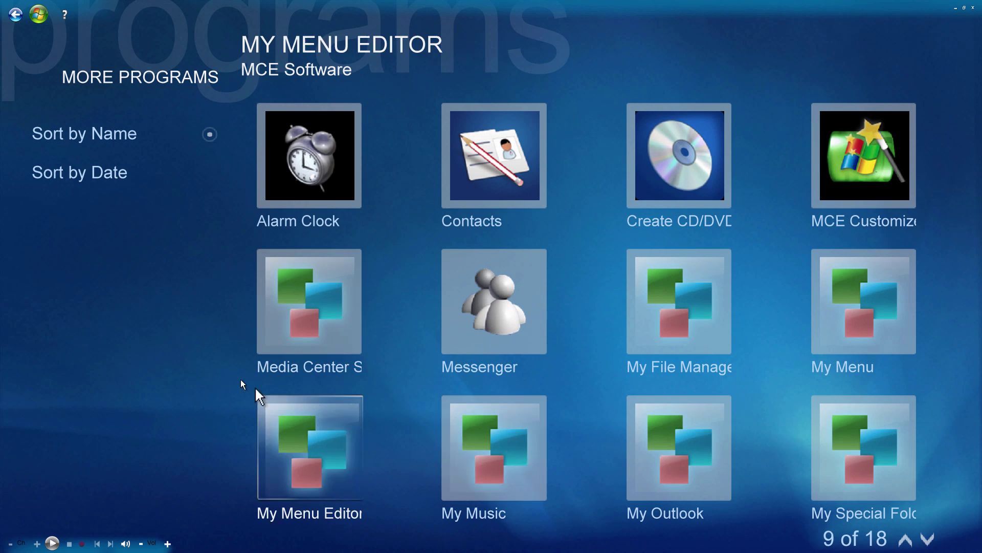
Launch Media Center Solitaire from More Programs and deal cards from the stock.
left_click(277, 299)
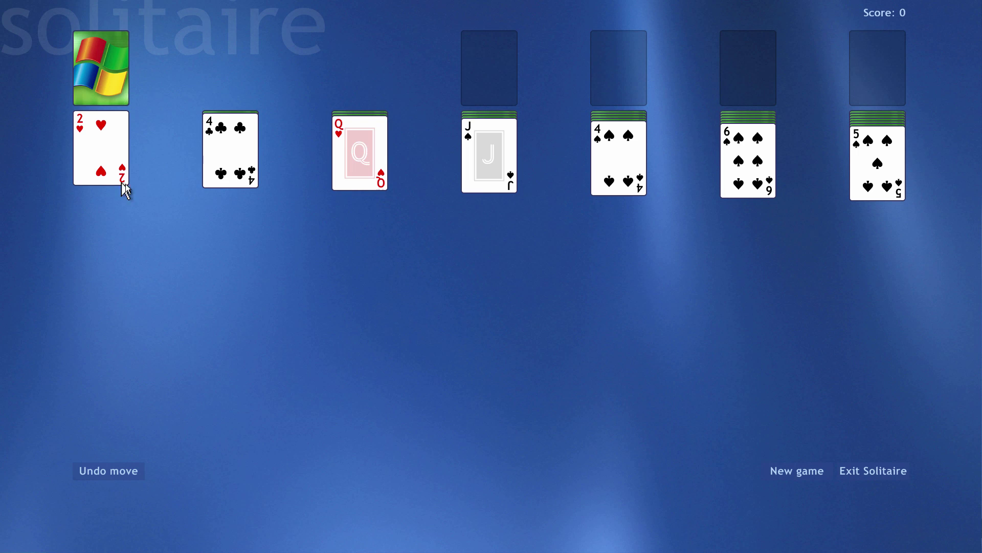
left_click(115, 75)
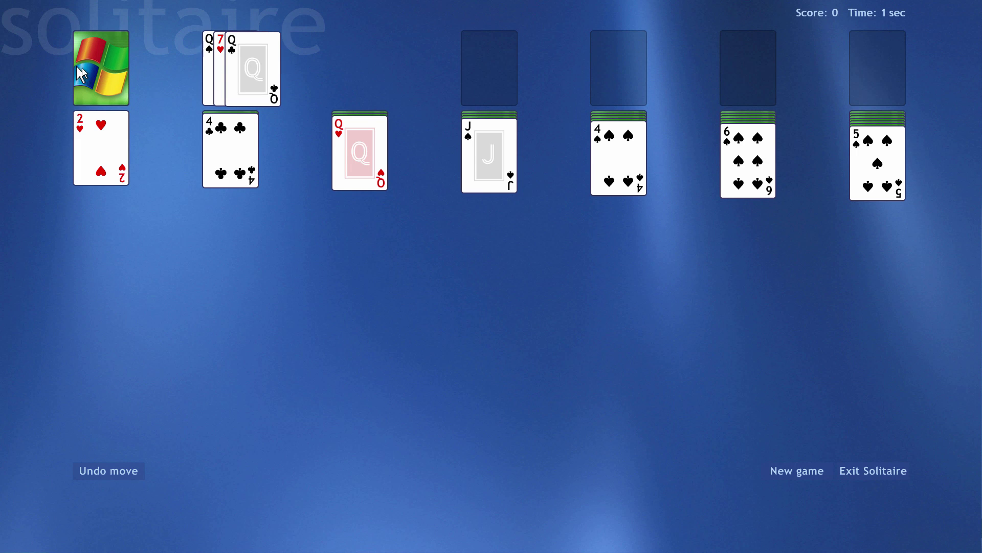
Move the jack of spades onto the queen of hearts, turn over the uncovered card and place the dealt 4 of diamonds on the 5 of spades.
left_click_drag(491, 153, 343, 163)
left_click(473, 151)
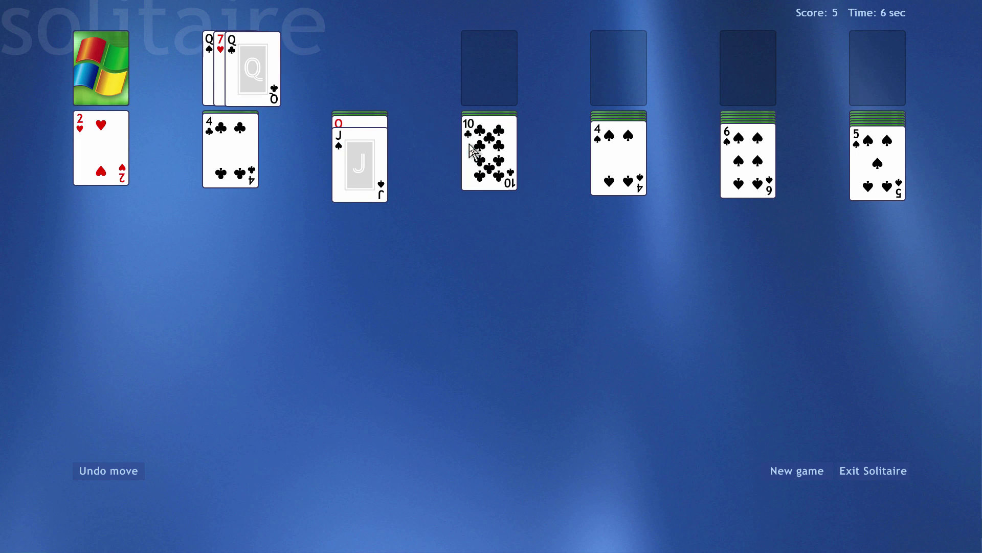
left_click(67, 53)
left_click_drag(263, 73, 884, 191)
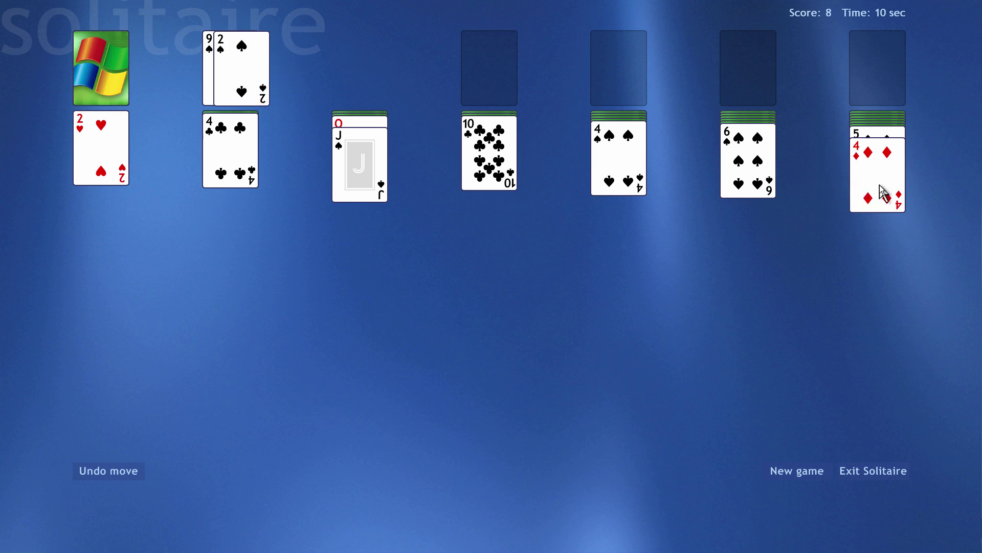
Deal two more rounds from the stock and exit Solitaire.
left_click(104, 65)
left_click(102, 81)
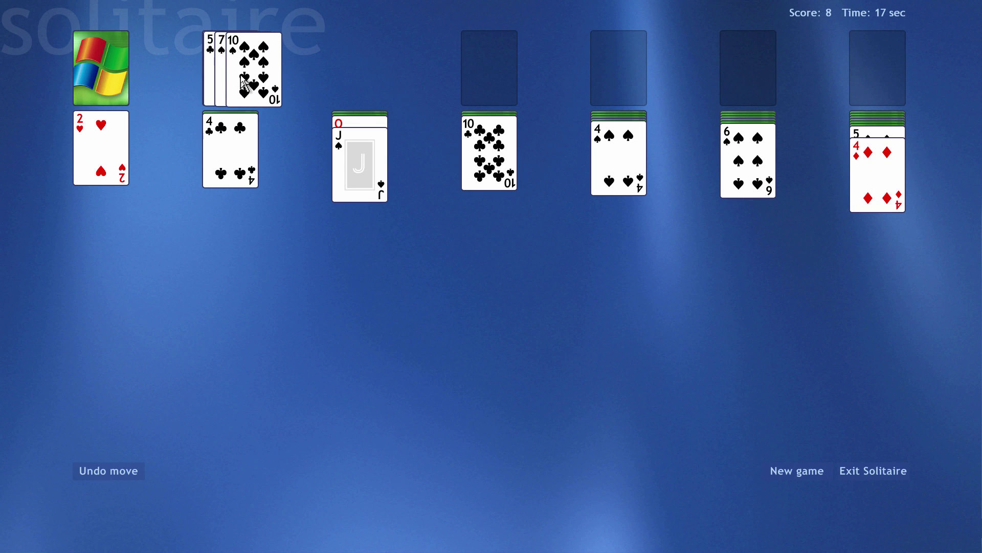
left_click(876, 472)
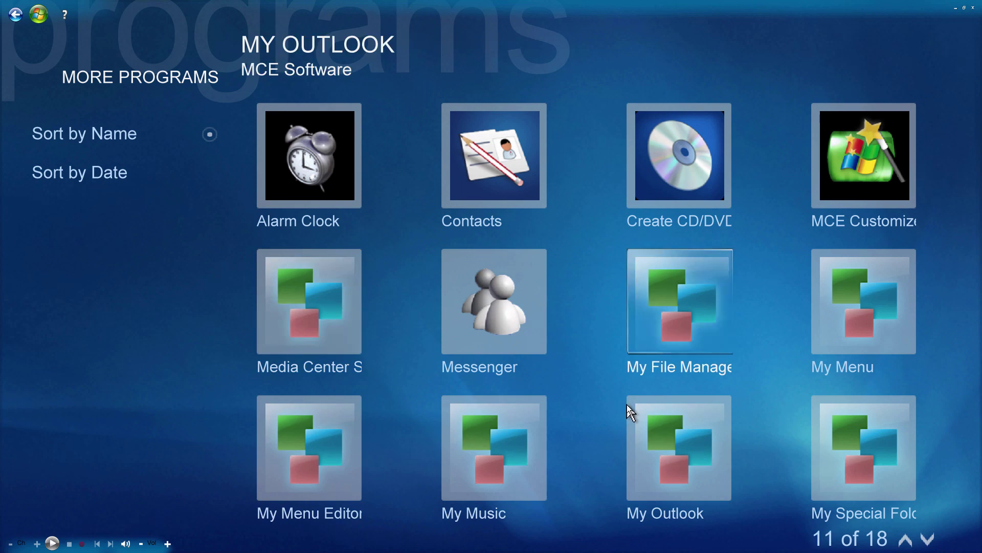
Try to open a program further down the More Programs list and return to the Media Center start page.
left_click(926, 539)
left_click(309, 440)
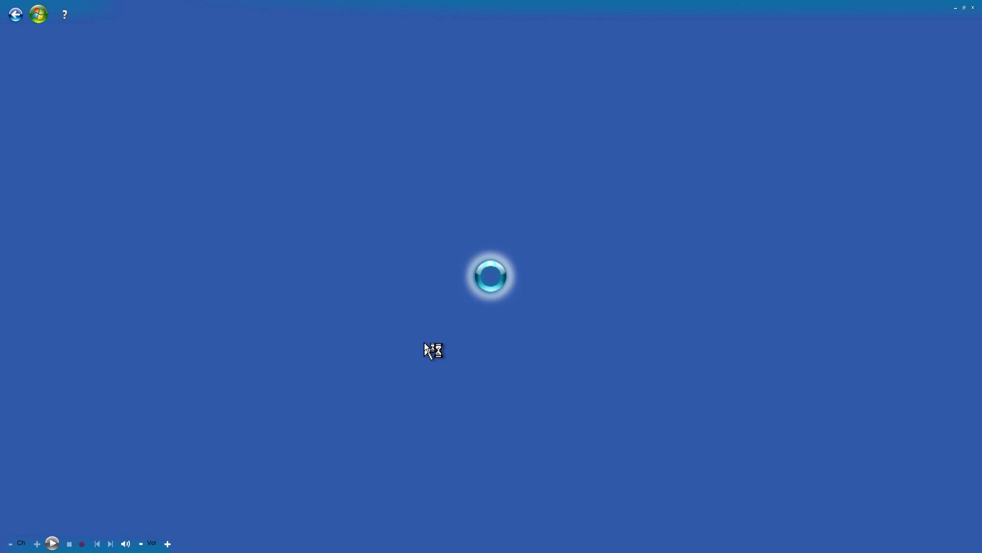
left_click(498, 299)
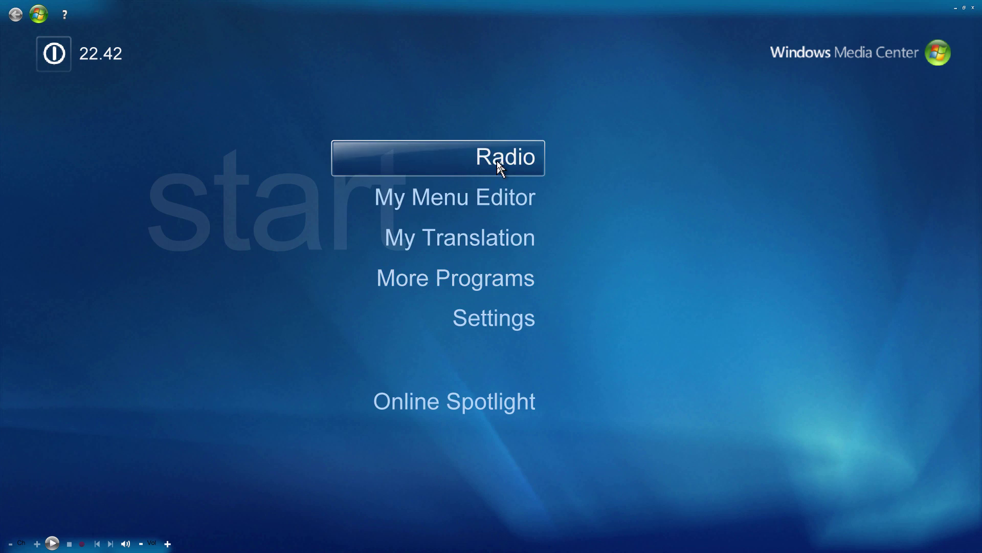
Browse through the entries of the Media Center start menu and close Media Center.
scroll(496, 222, "up", 2)
scroll(504, 163, "up", 5)
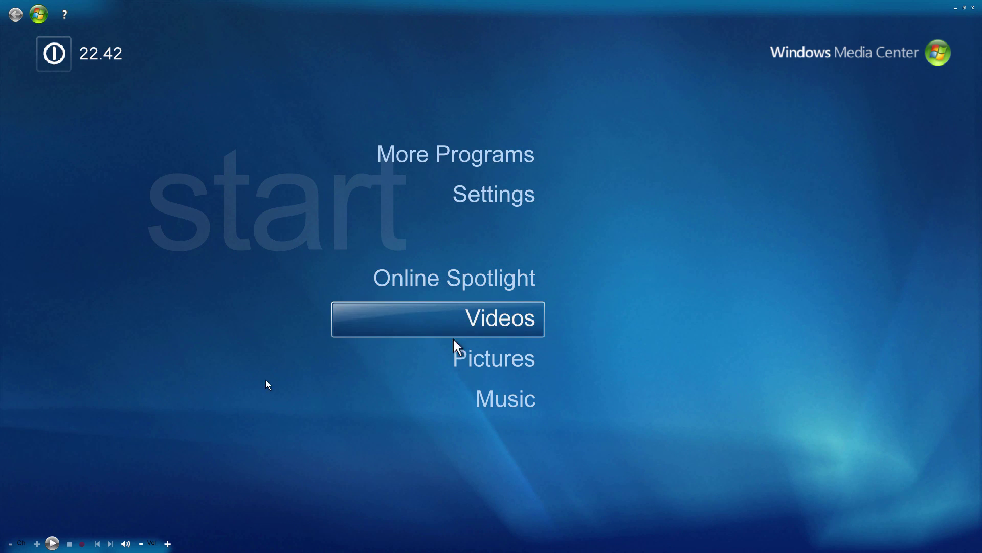
left_click(974, 8)
Run winver to check the Windows version information and close it.
left_click(13, 545)
left_click(122, 506)
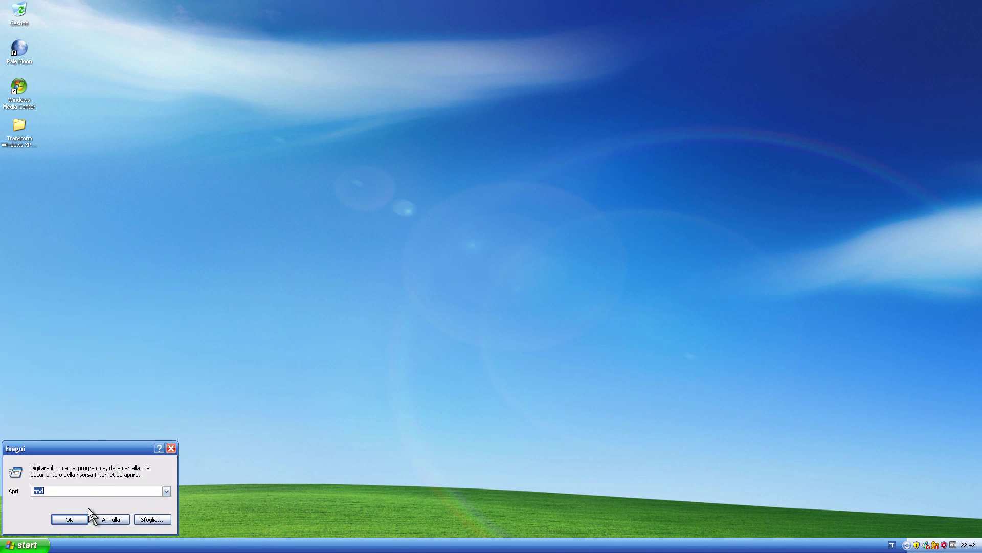
type("winver")
key("Return")
left_click(523, 325)
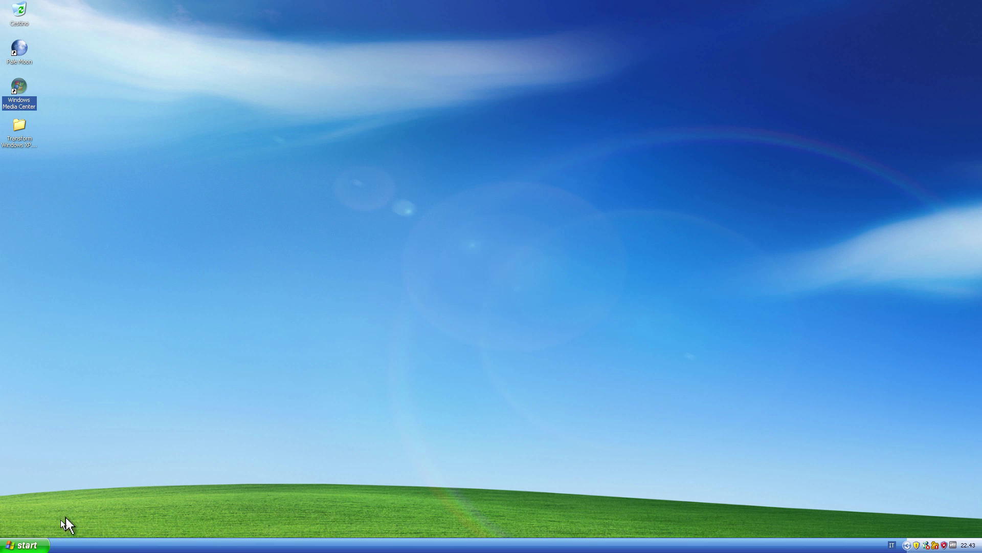
Launch Plus! Audio Converter from the Microsoft Plus! Digital Media Edition programs and dismiss it.
left_click(23, 545)
mouse_move(70, 506)
mouse_move(203, 441)
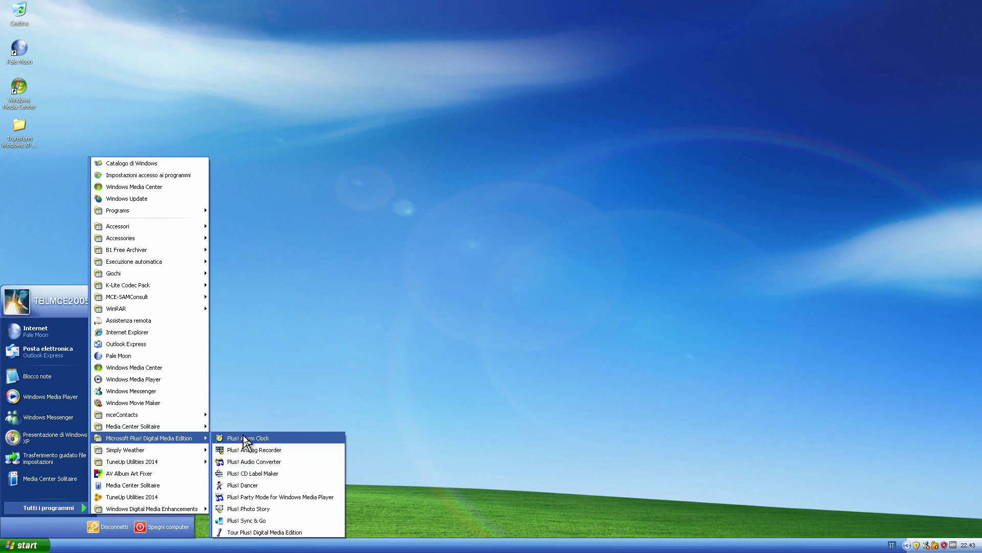
left_click(280, 461)
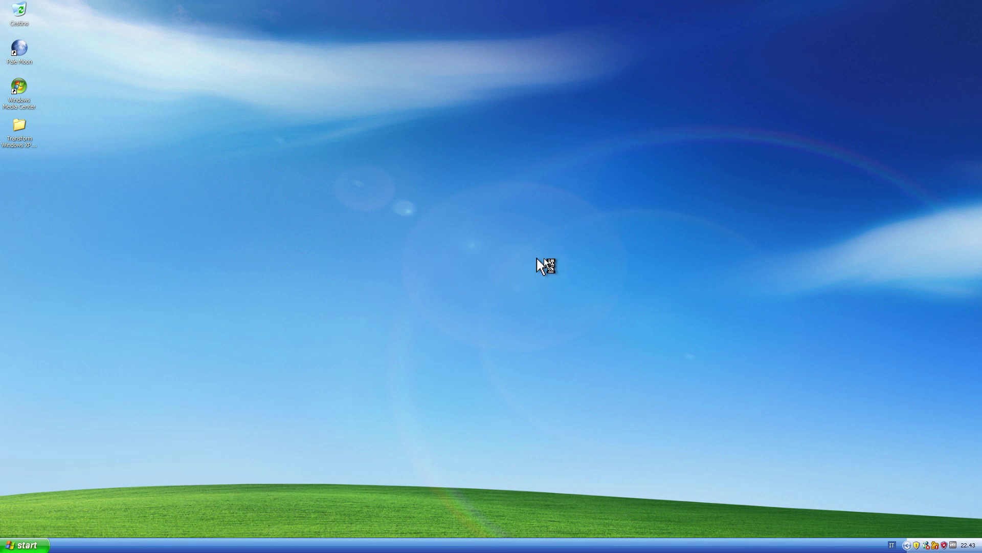
left_click(622, 389)
Launch Windows Movie Maker and view its About information.
left_click(23, 547)
mouse_move(57, 507)
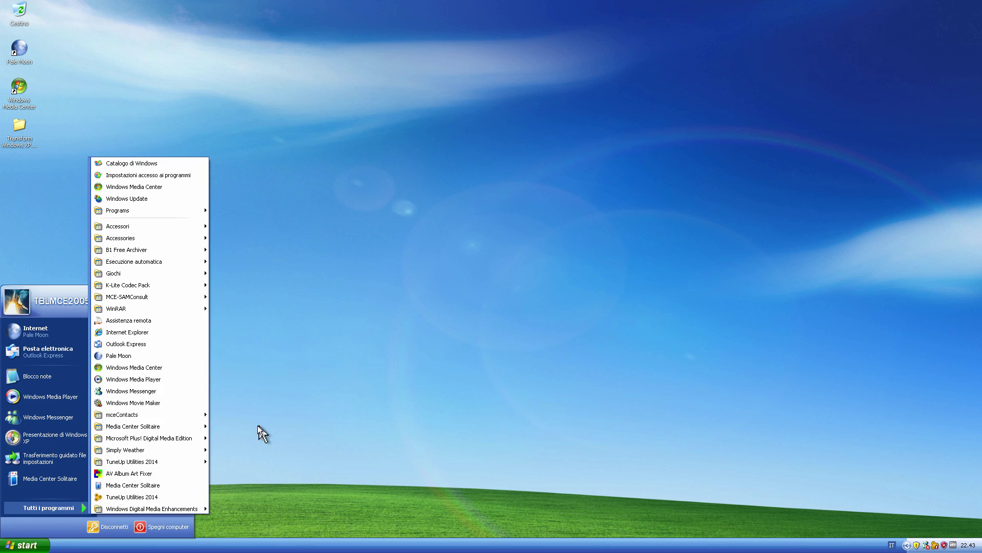
left_click(164, 403)
left_click(493, 302)
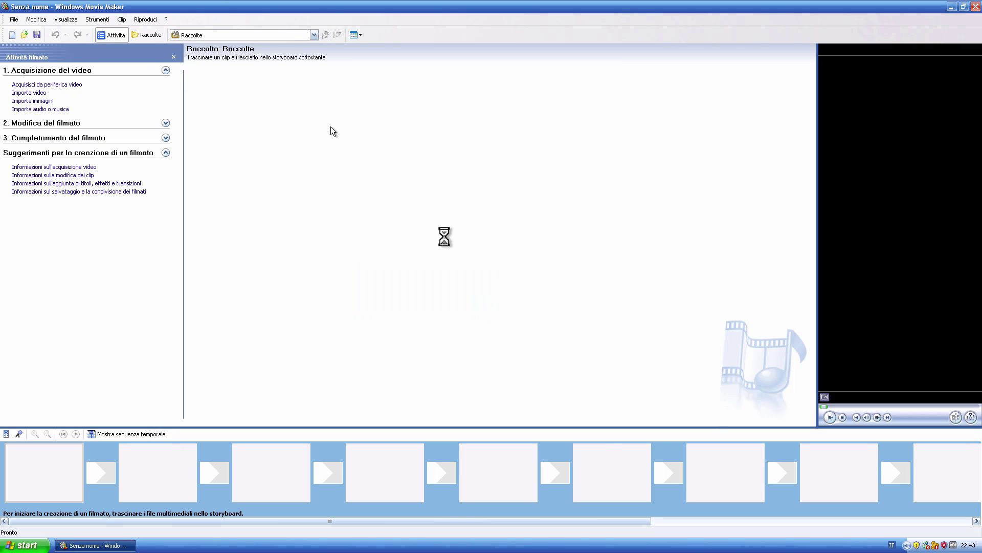
left_click(167, 19)
left_click(177, 72)
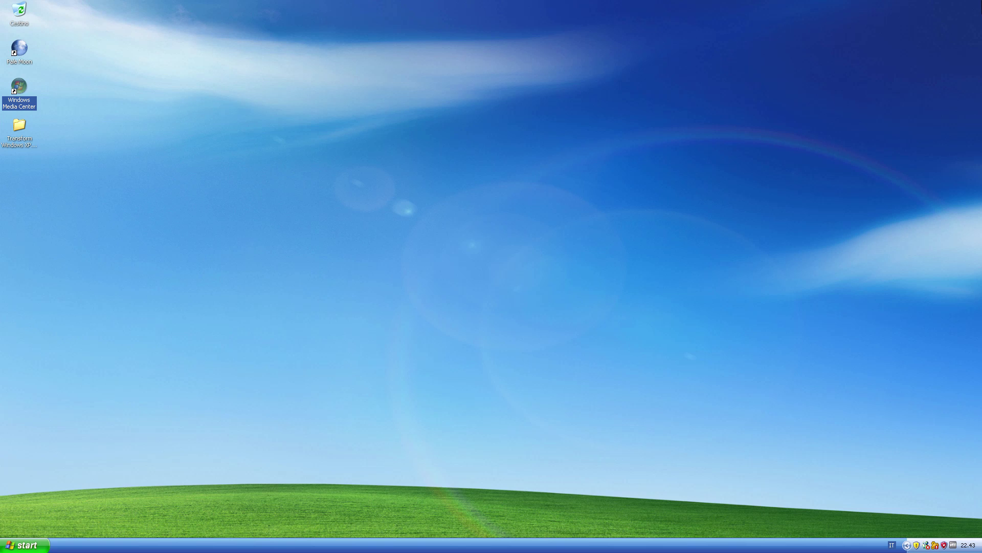
Start the Plus! Digital Media Edition tour from the Microsoft Plus! Digital Media Edition programs.
left_click(26, 545)
left_click(63, 507)
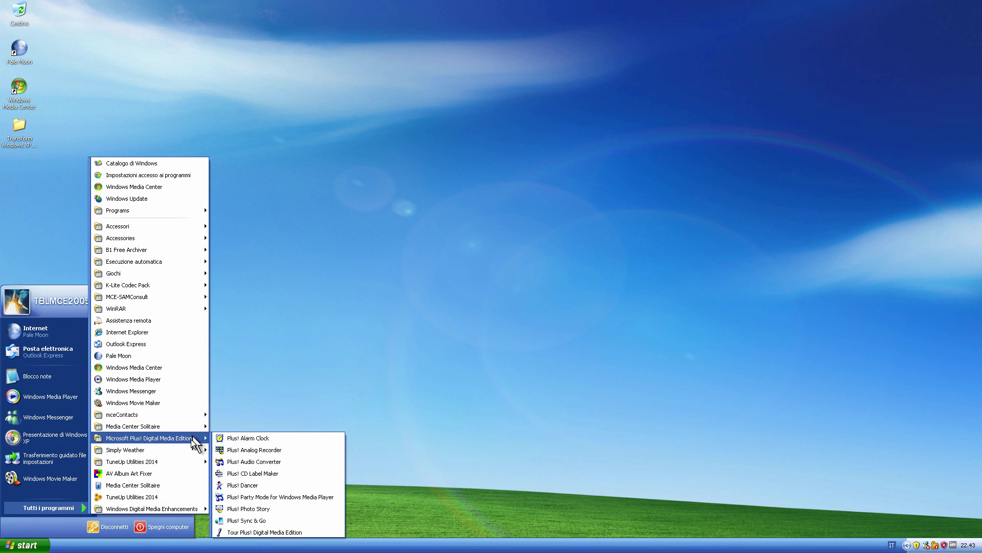
mouse_move(199, 438)
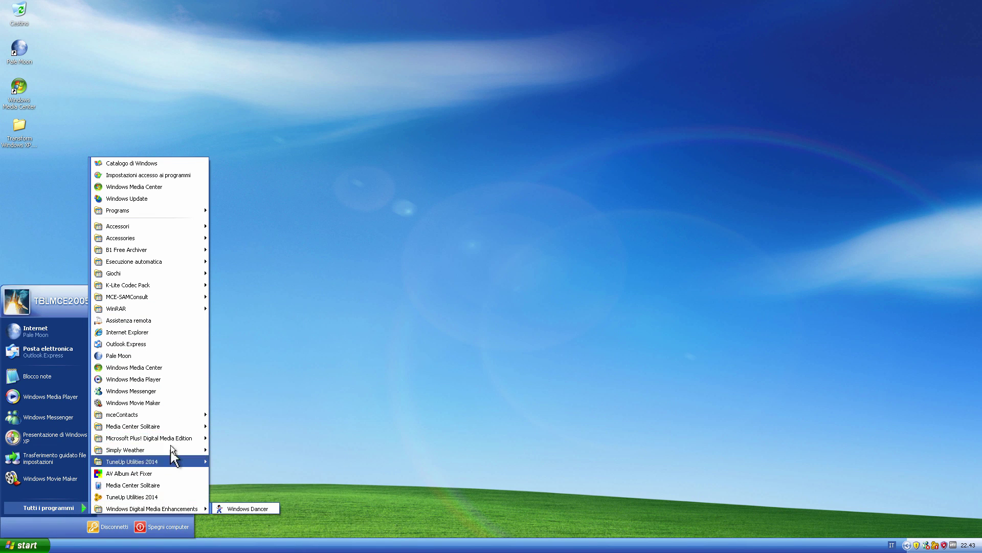
left_click(245, 532)
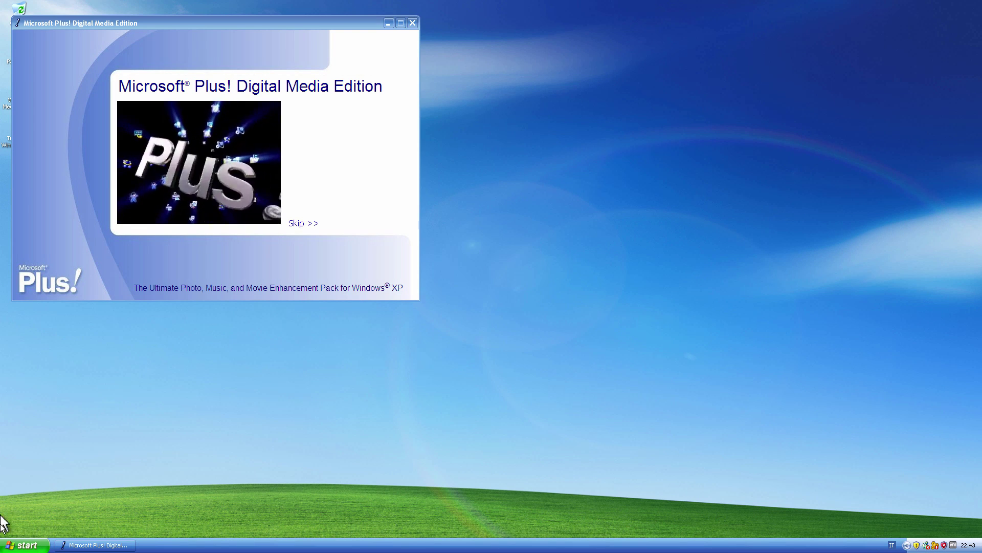
Launch Windows Dancer and move the dancer to the middle of the desktop.
left_click(23, 545)
left_click(239, 512)
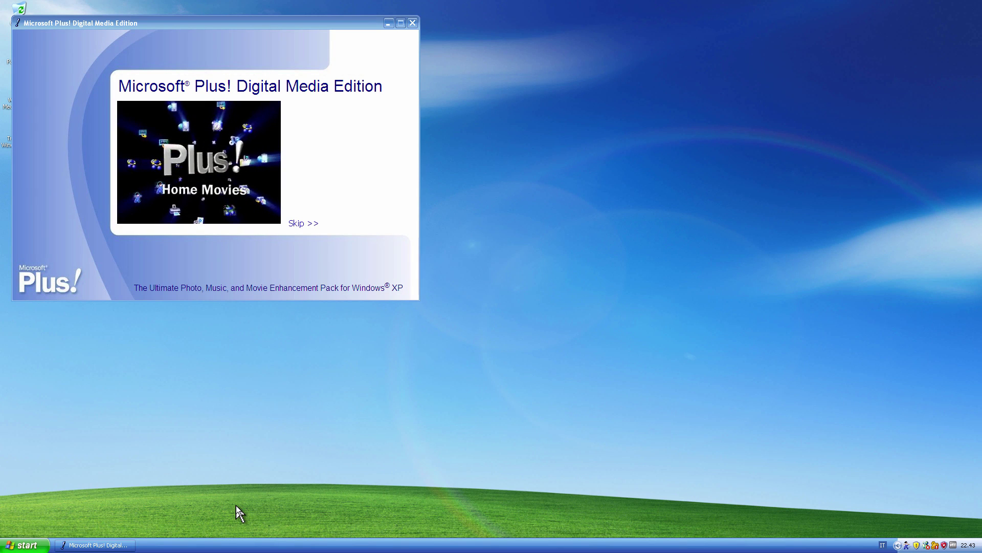
left_click_drag(28, 512, 590, 249)
Switch Windows Dancer to the male dancer in a black top and red trousers and show him on the desktop.
right_click(590, 249)
mouse_move(636, 294)
left_click(718, 336)
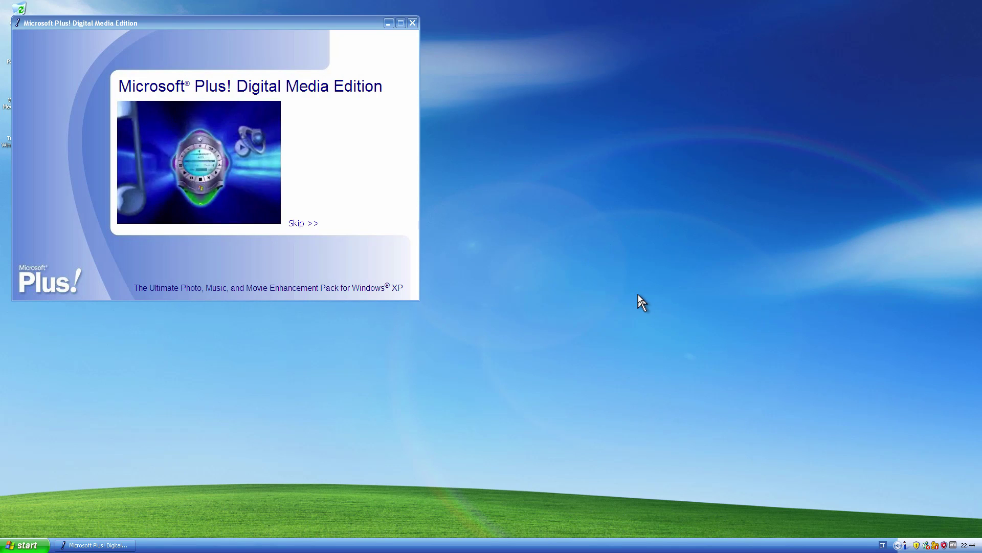
right_click(904, 545)
right_click(908, 544)
left_click(884, 518)
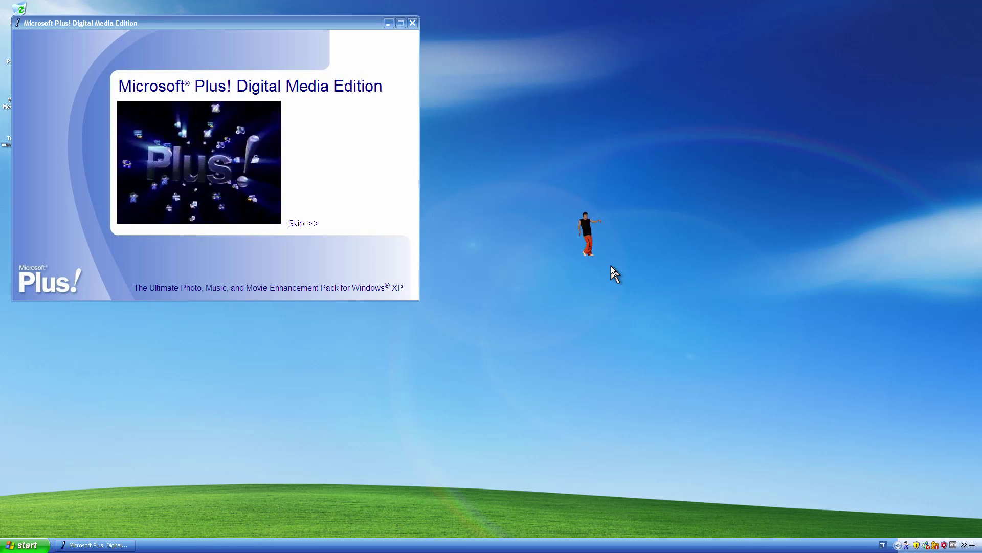
Skip the intro of the Plus! tour, view the Skins feature page and close the tour.
left_click(303, 224)
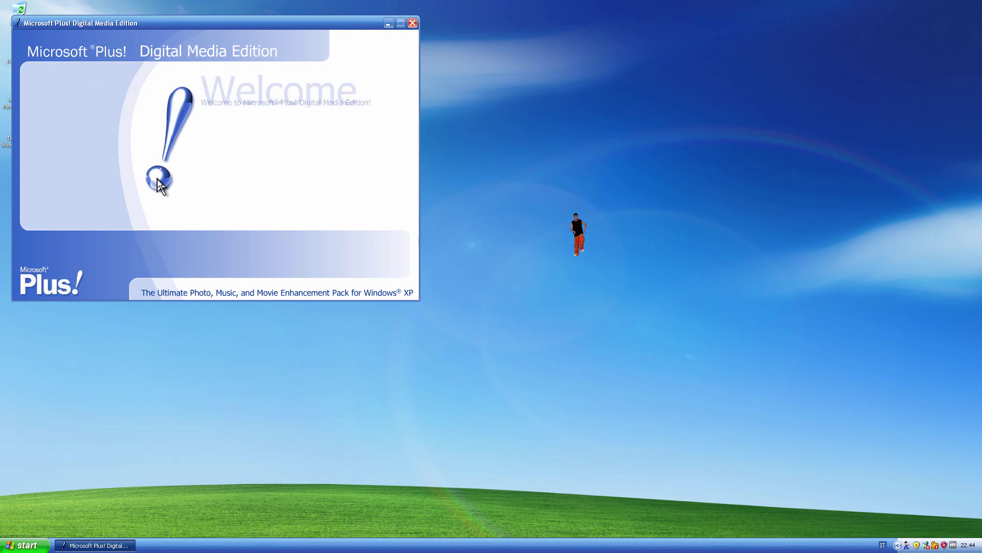
left_click(71, 190)
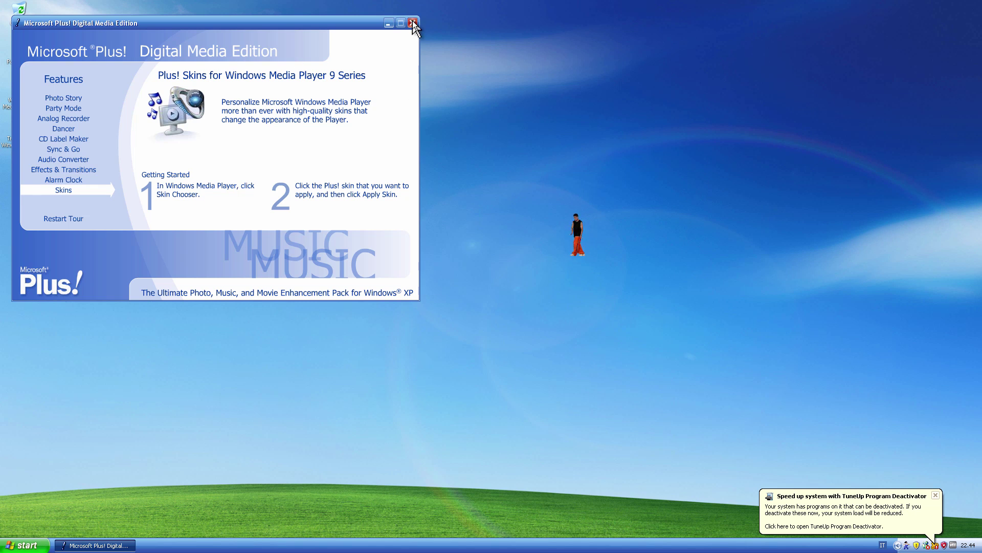
left_click(412, 23)
Exit Windows Dancer to remove the dancer from the desktop.
right_click(575, 226)
left_click(610, 329)
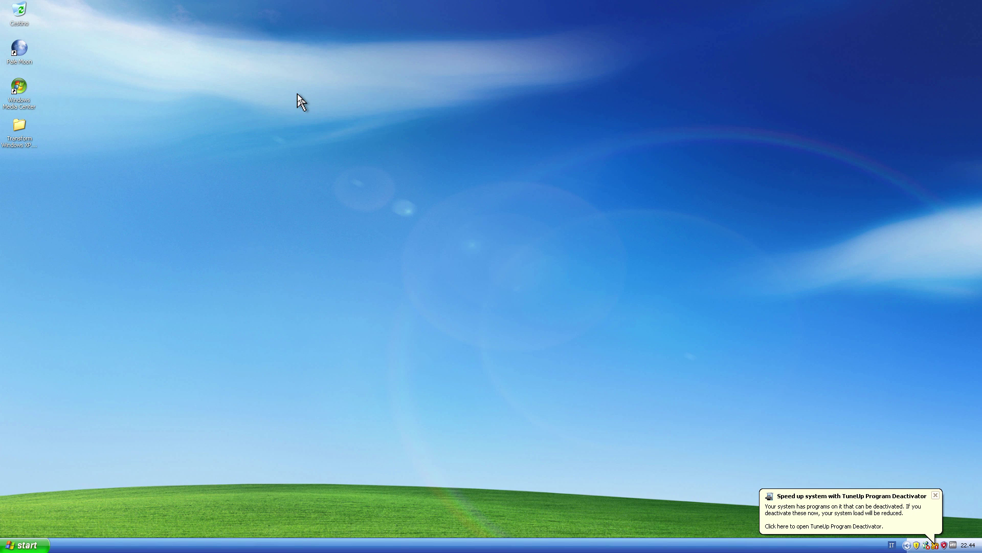